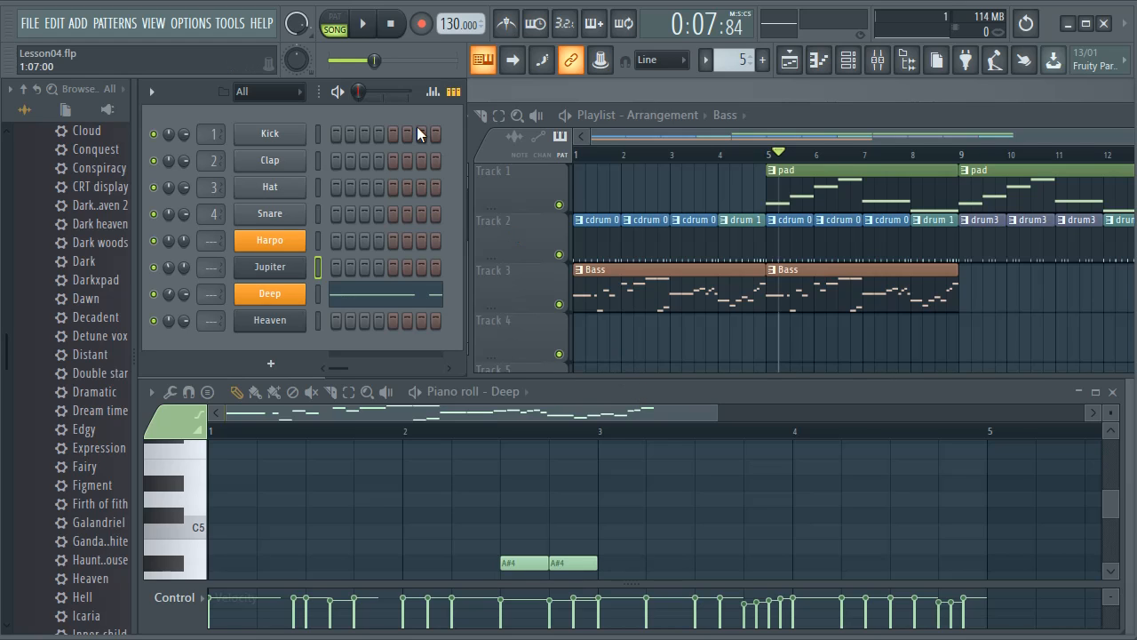
- Open the piano roll, move it up over the playlist and enlarge it to fill the workspace height
{"action": "left_click", "coordinate": [816, 64]}
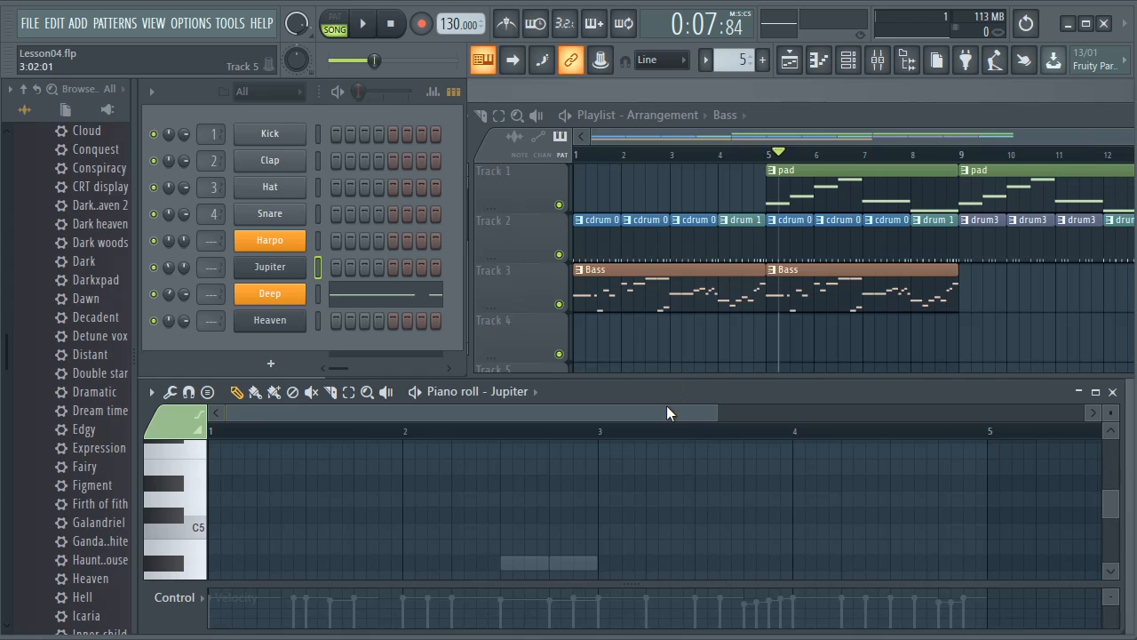
{"action": "left_click_drag", "start_coordinate": [662, 392], "coordinate": [657, 90]}
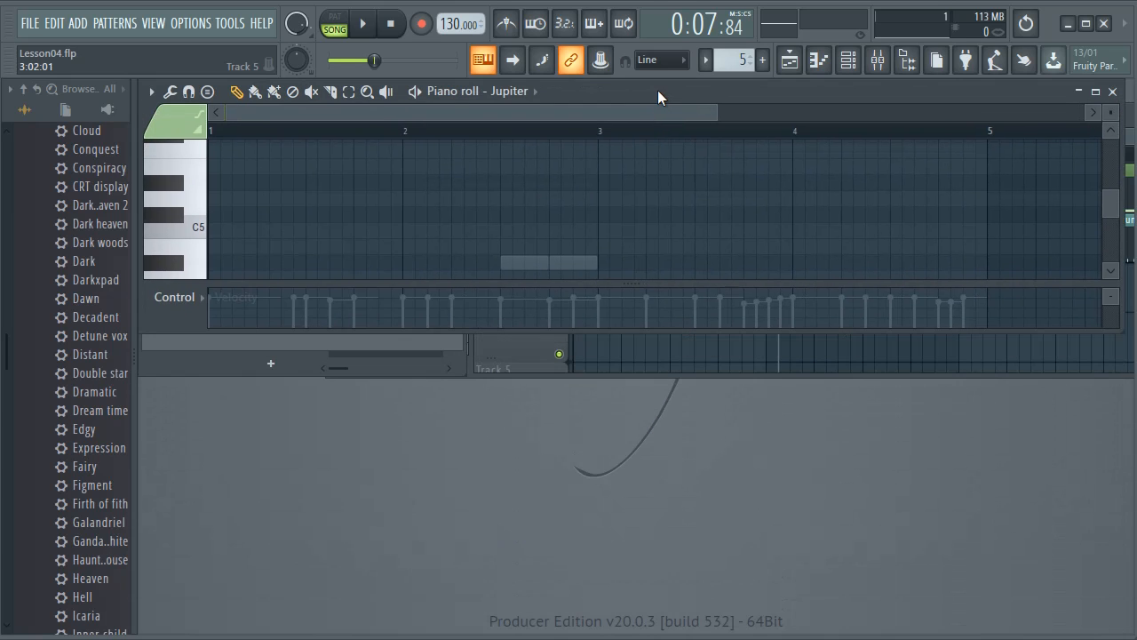
{"action": "left_click_drag", "start_coordinate": [672, 334], "coordinate": [649, 624]}
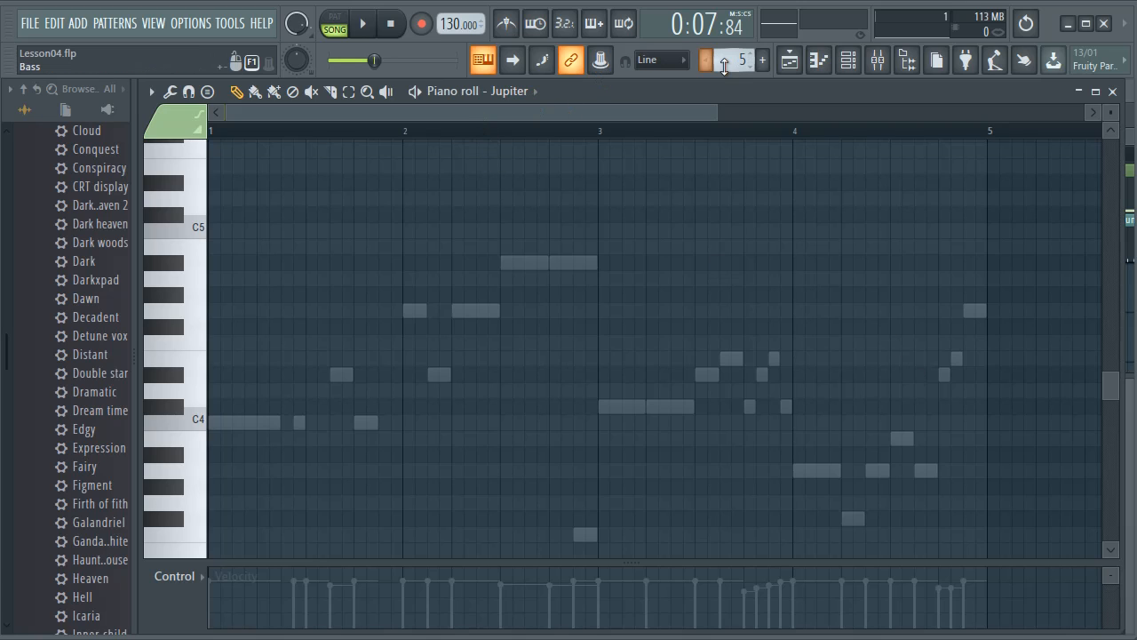
- Create a new empty pattern with its default name and switch the piano roll to the Deep channel
{"action": "left_click", "coordinate": [762, 59]}
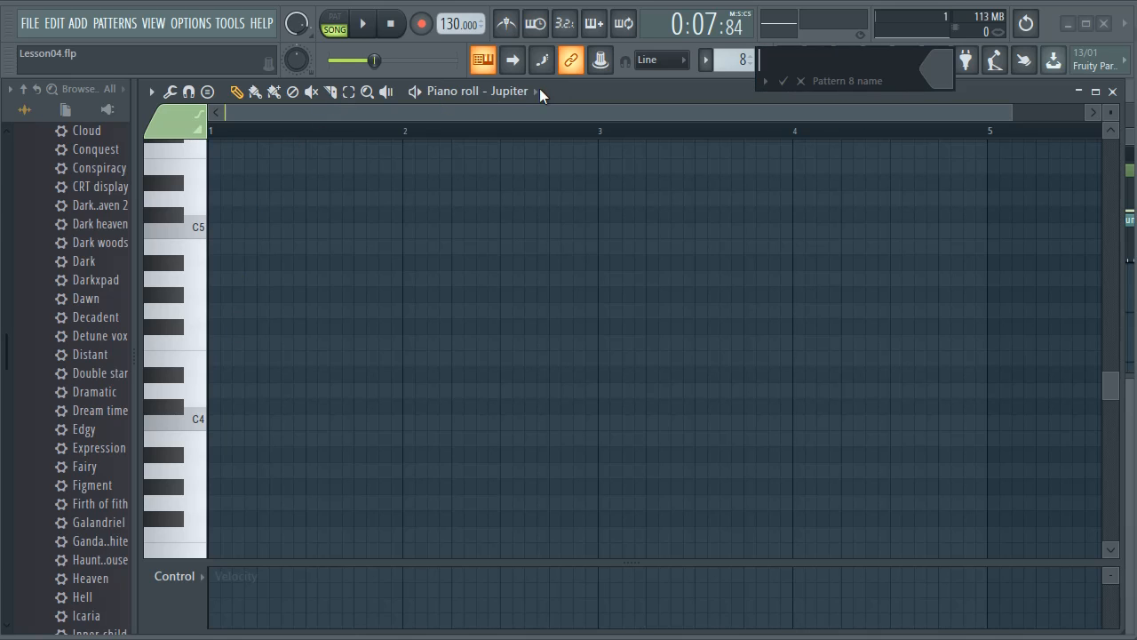
{"action": "left_click", "coordinate": [784, 80]}
{"action": "left_click", "coordinate": [511, 92]}
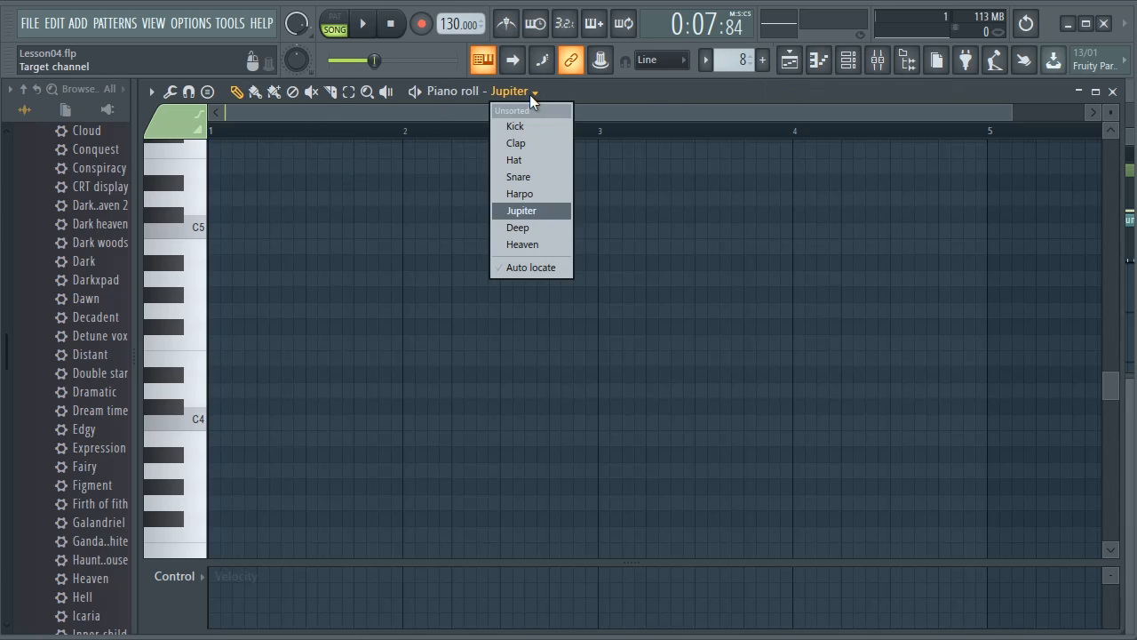
{"action": "left_click", "coordinate": [538, 223]}
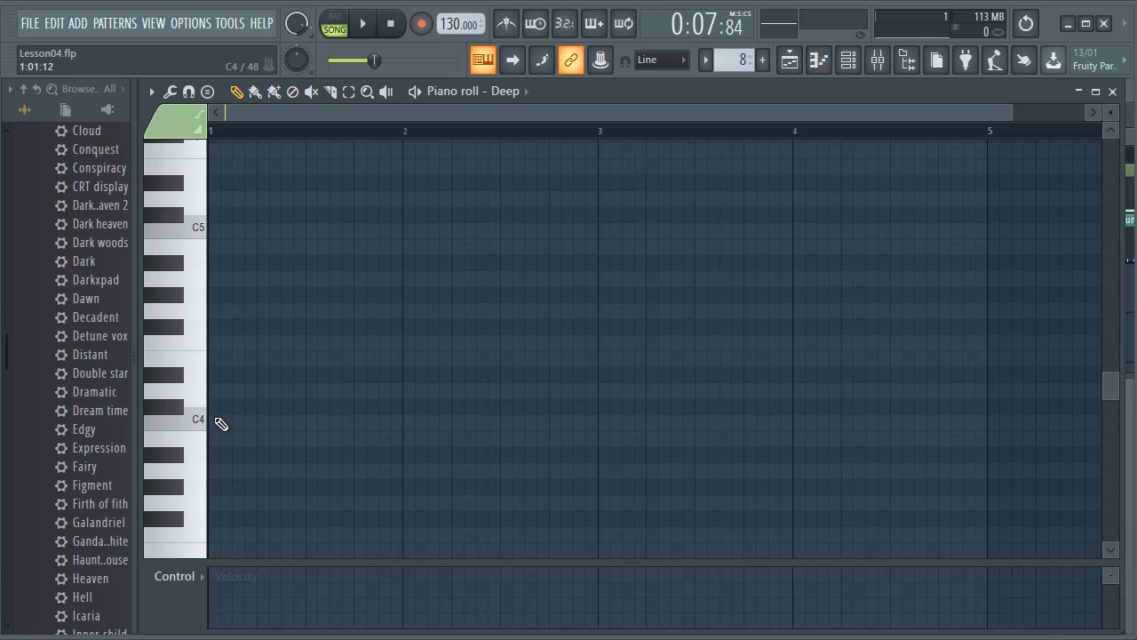
- Draw two-bar C4, E4 and G4 notes at bar 1 as a chord and play it back in the piano roll
{"action": "left_click", "coordinate": [224, 422]}
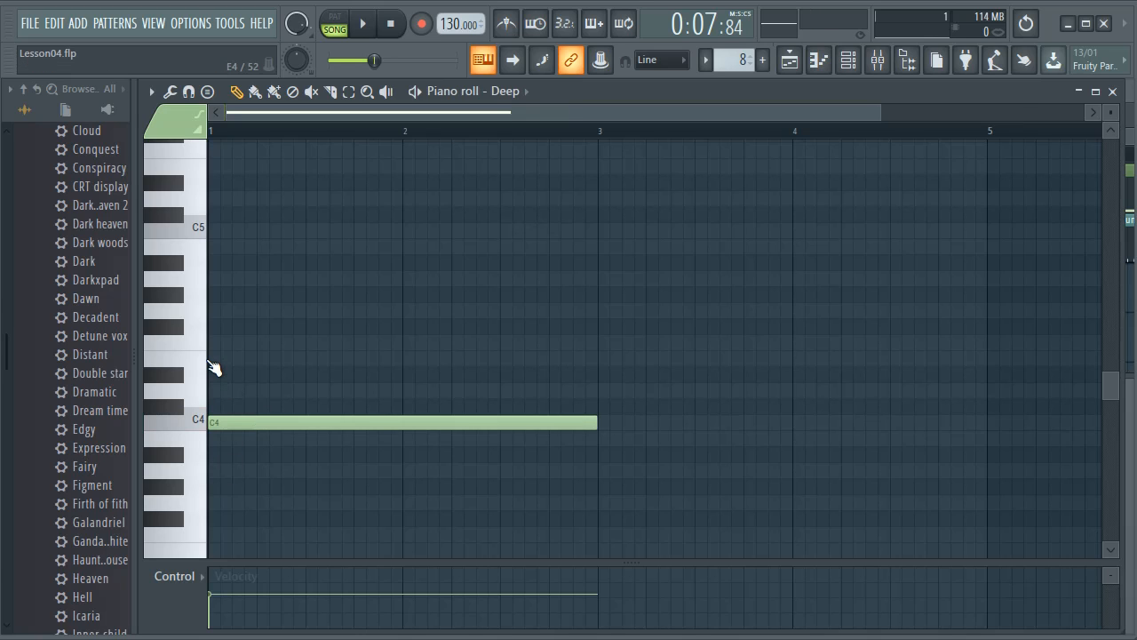
{"action": "left_click", "coordinate": [214, 360]}
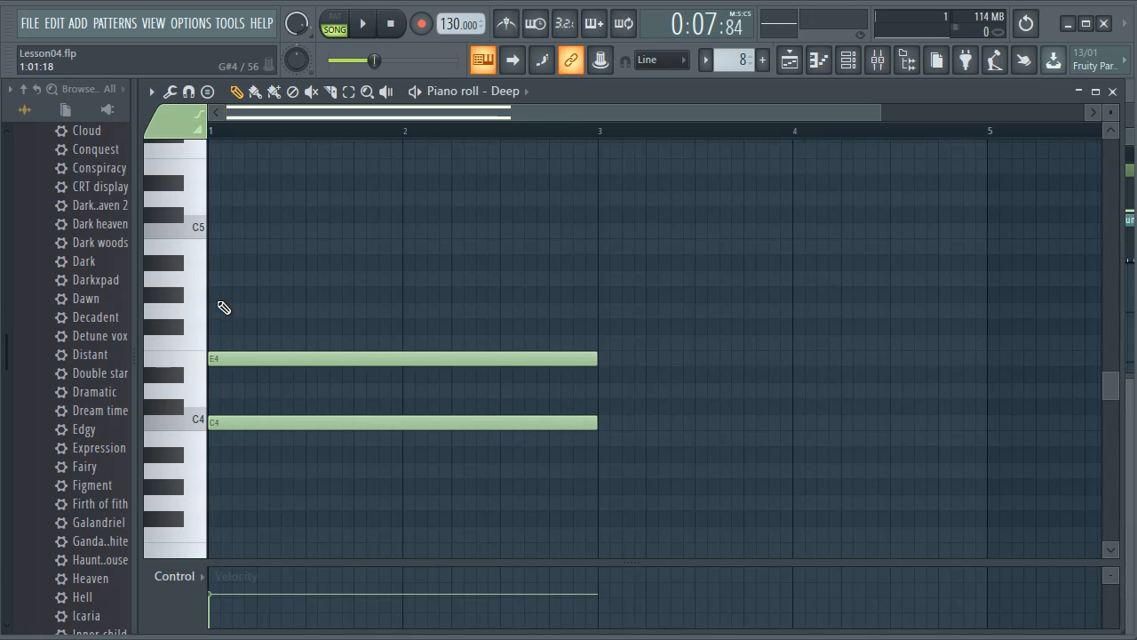
{"action": "left_click", "coordinate": [218, 313]}
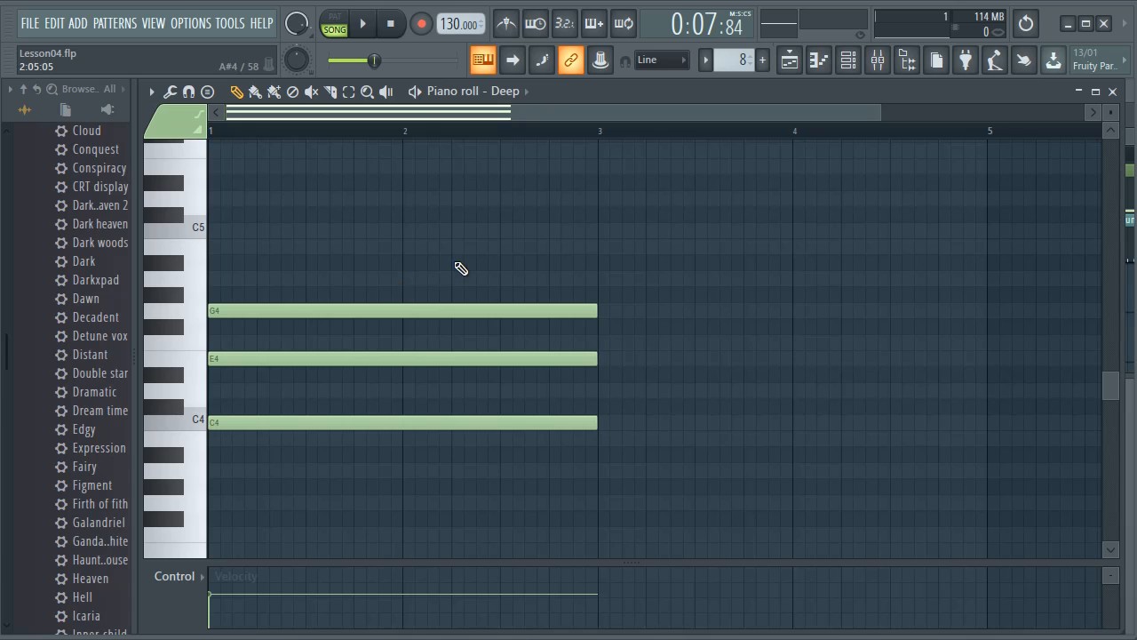
{"action": "key", "text": "space"}
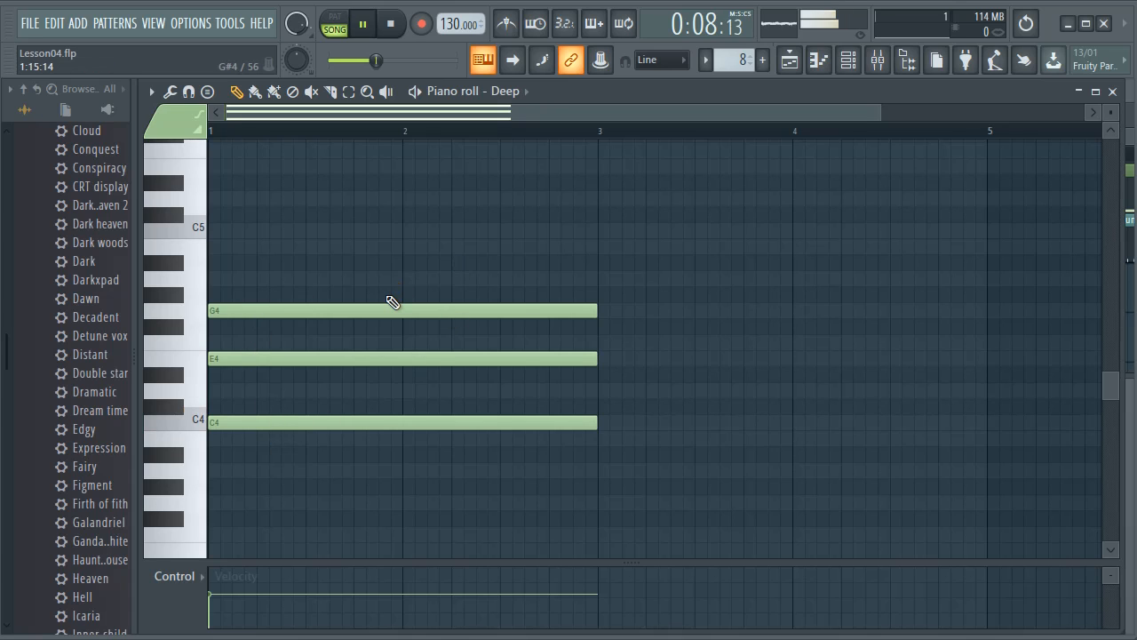
{"action": "key", "text": "space"}
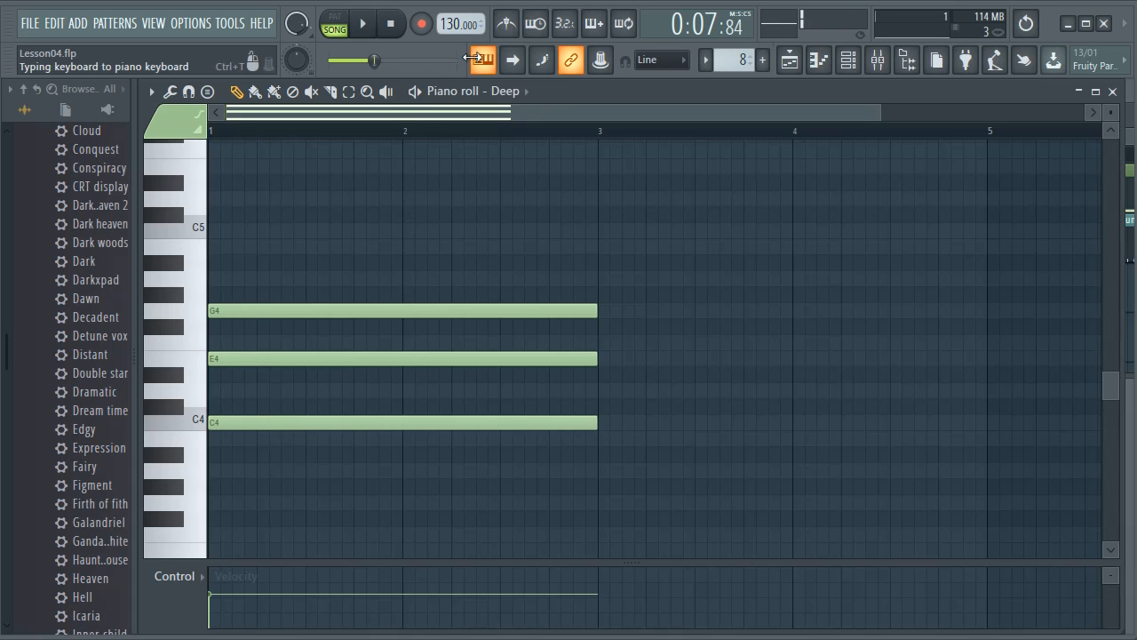
{"action": "left_click", "coordinate": [415, 92]}
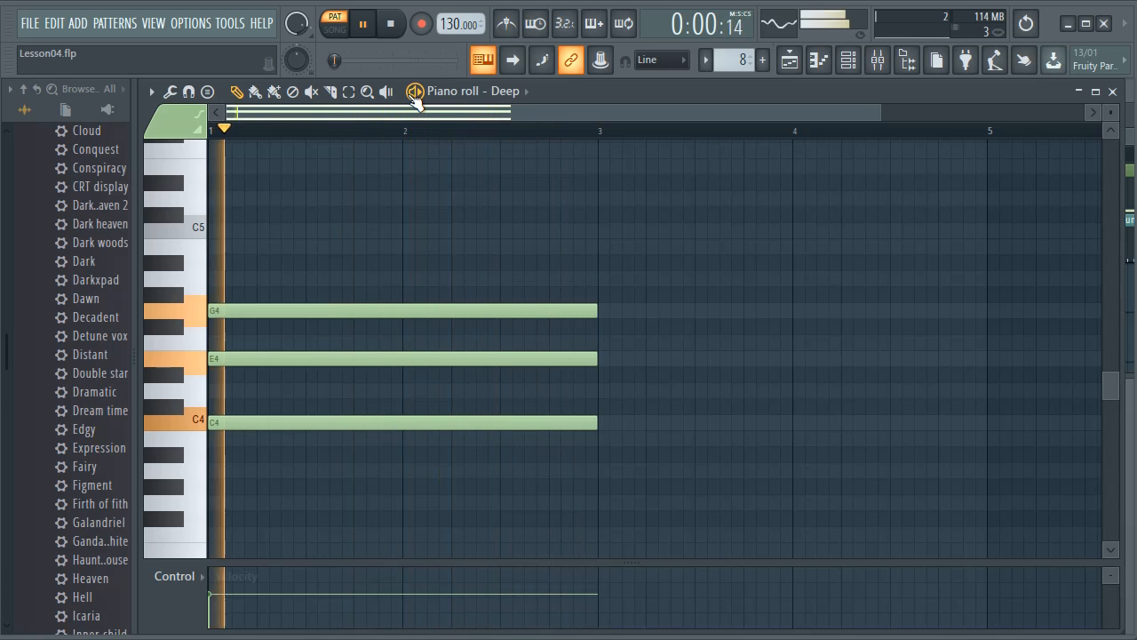
{"action": "left_click", "coordinate": [415, 92]}
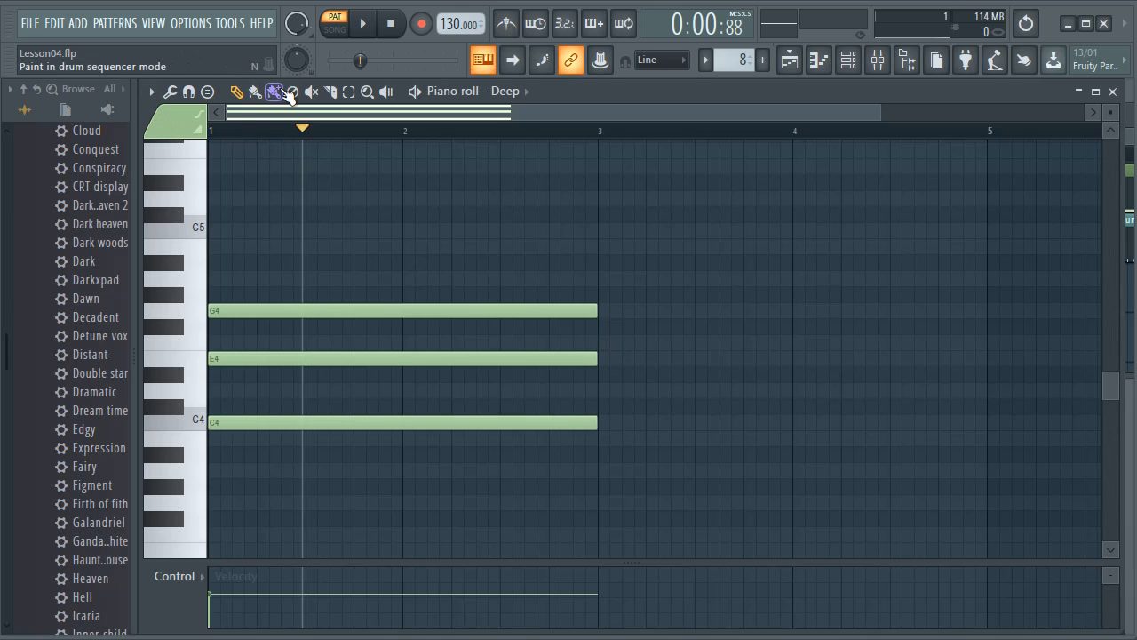
- Select all three chord notes, move them up one octave to C5, E5 and G5, and play them from the start
{"action": "left_click", "coordinate": [348, 91]}
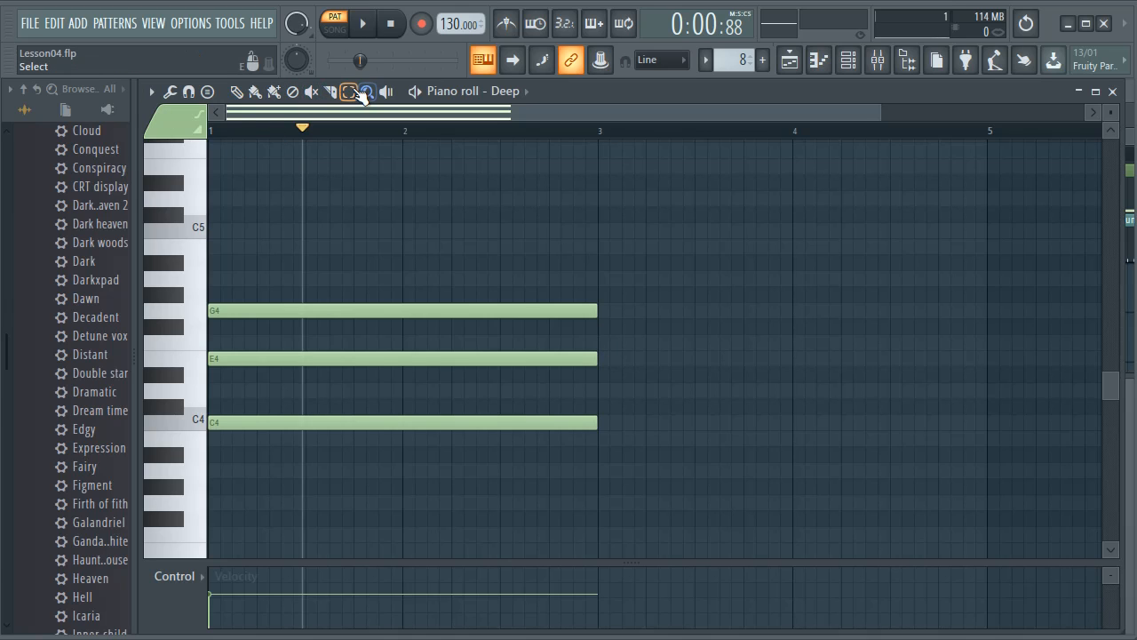
{"action": "left_click_drag", "start_coordinate": [697, 510], "coordinate": [261, 255]}
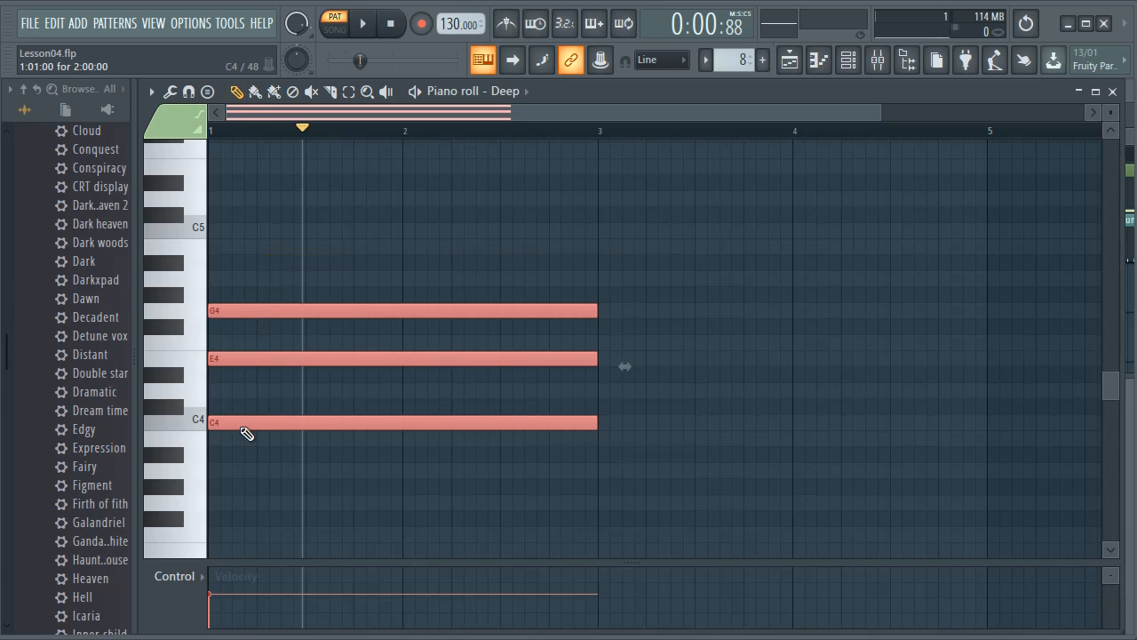
{"action": "left_click_drag", "start_coordinate": [228, 423], "coordinate": [228, 227]}
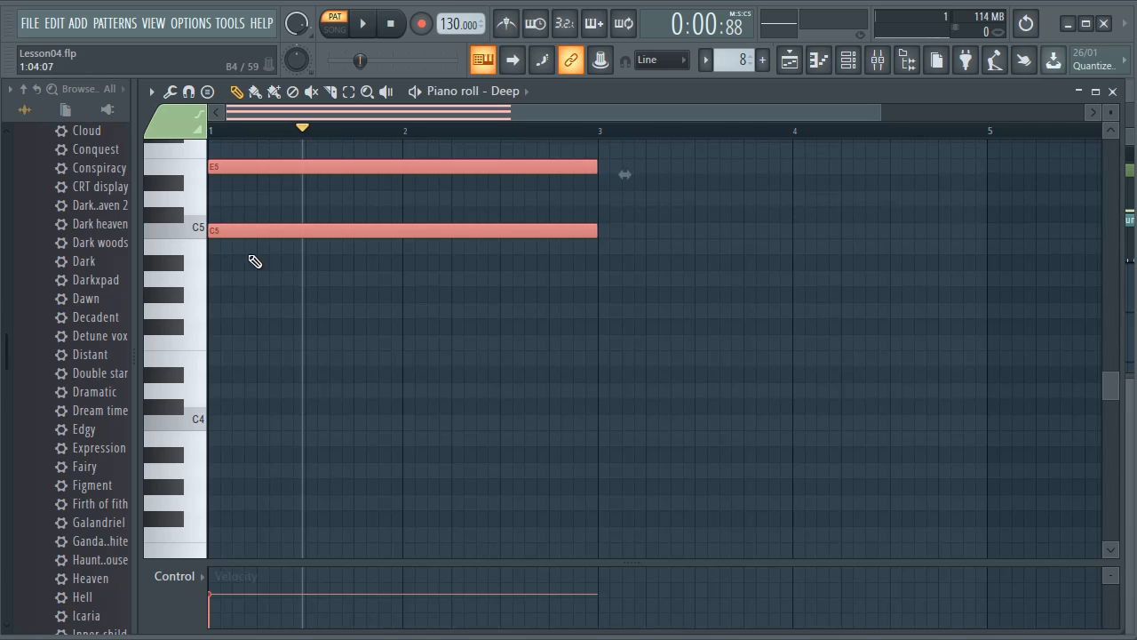
{"action": "scroll", "coordinate": [258, 258], "scroll_direction": "up", "scroll_amount": 3}
{"action": "left_click", "coordinate": [212, 131]}
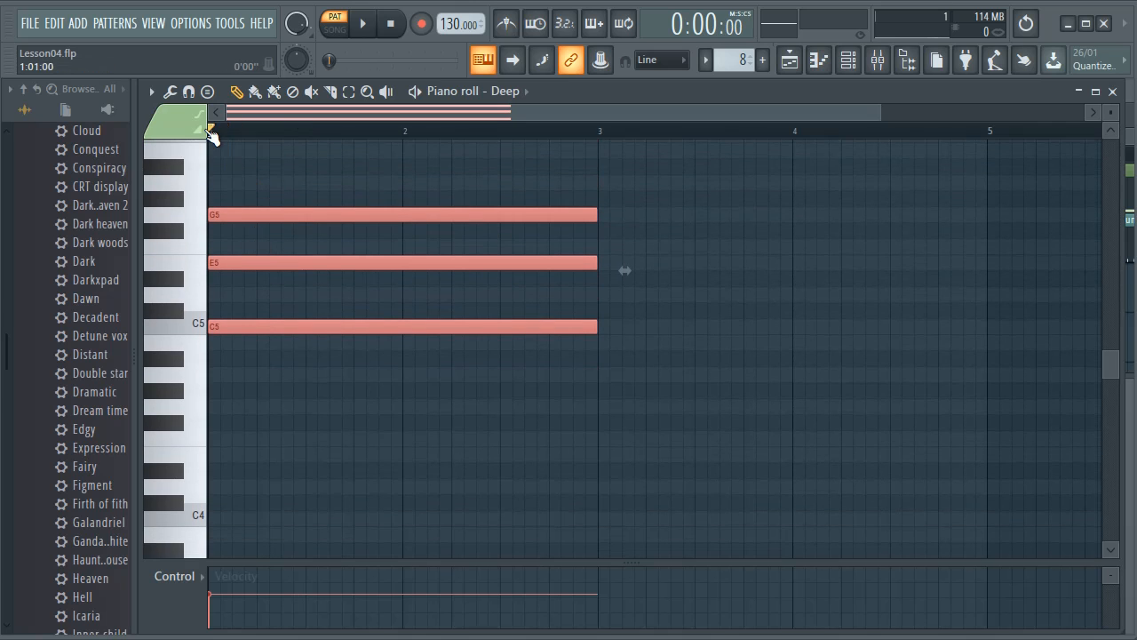
{"action": "key", "text": "space"}
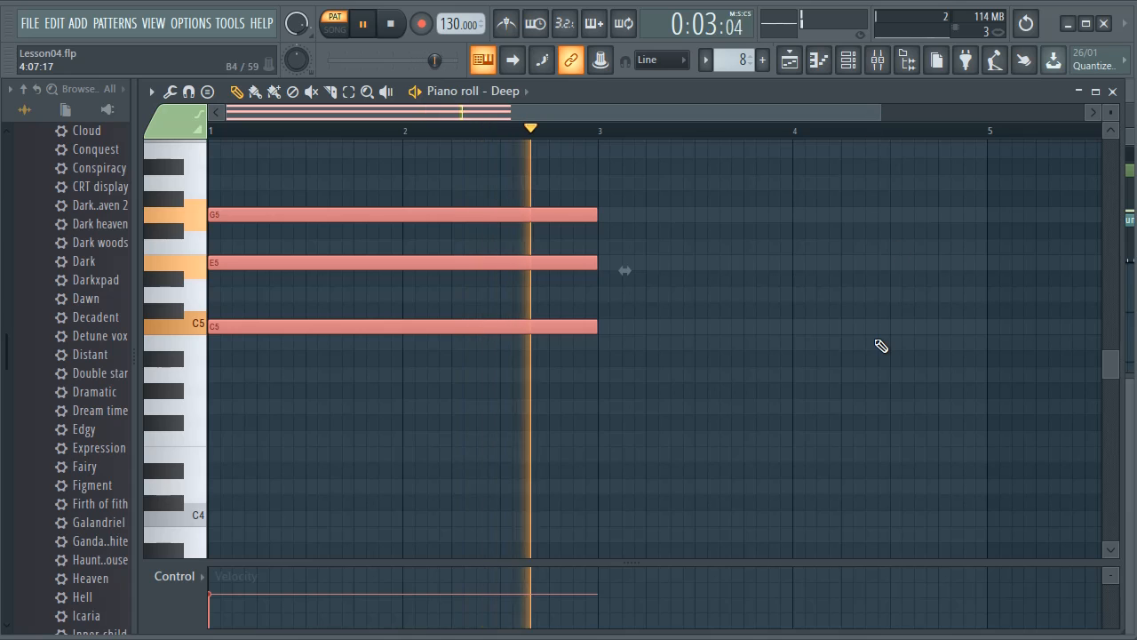
{"action": "key", "text": "space"}
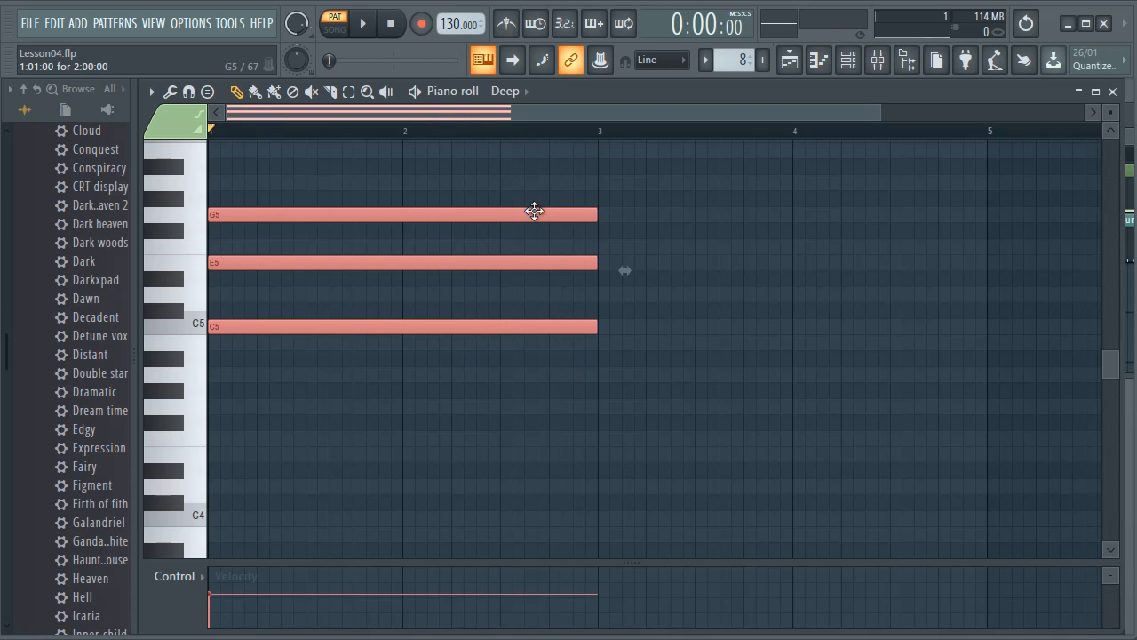
- Delete the hand-drawn G5, E5 and C5 notes from the pattern
{"action": "right_click", "coordinate": [534, 214]}
{"action": "right_click", "coordinate": [533, 262]}
{"action": "right_click", "coordinate": [526, 326]}
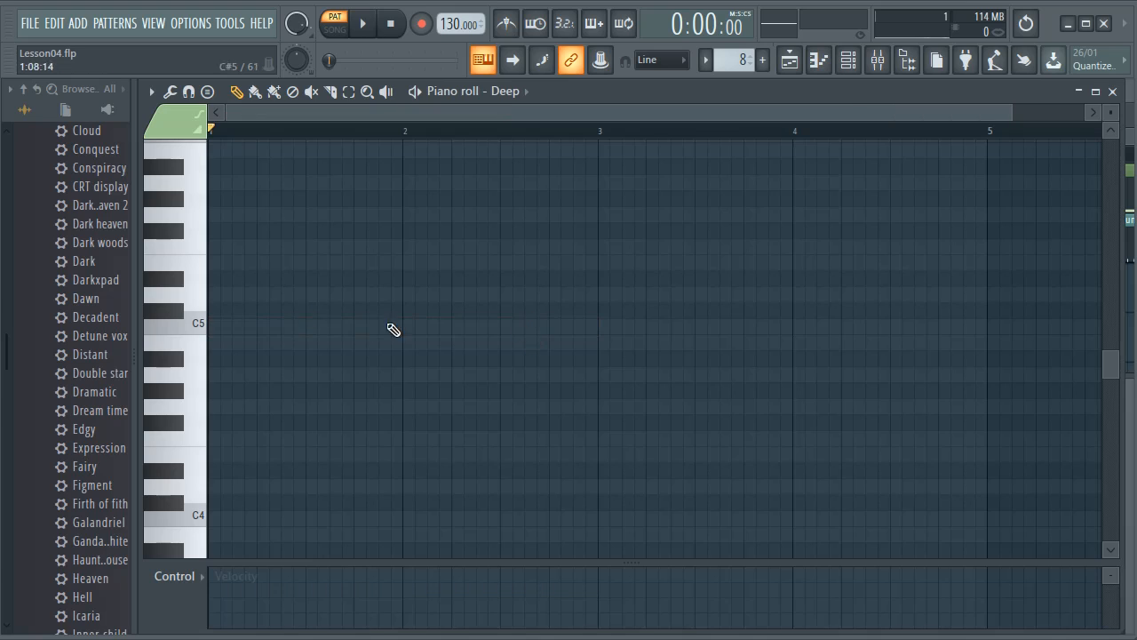
- Stamp a Major chord with root C5 at bar 1, shorten it to one bar and play it back
{"action": "left_click", "coordinate": [209, 93]}
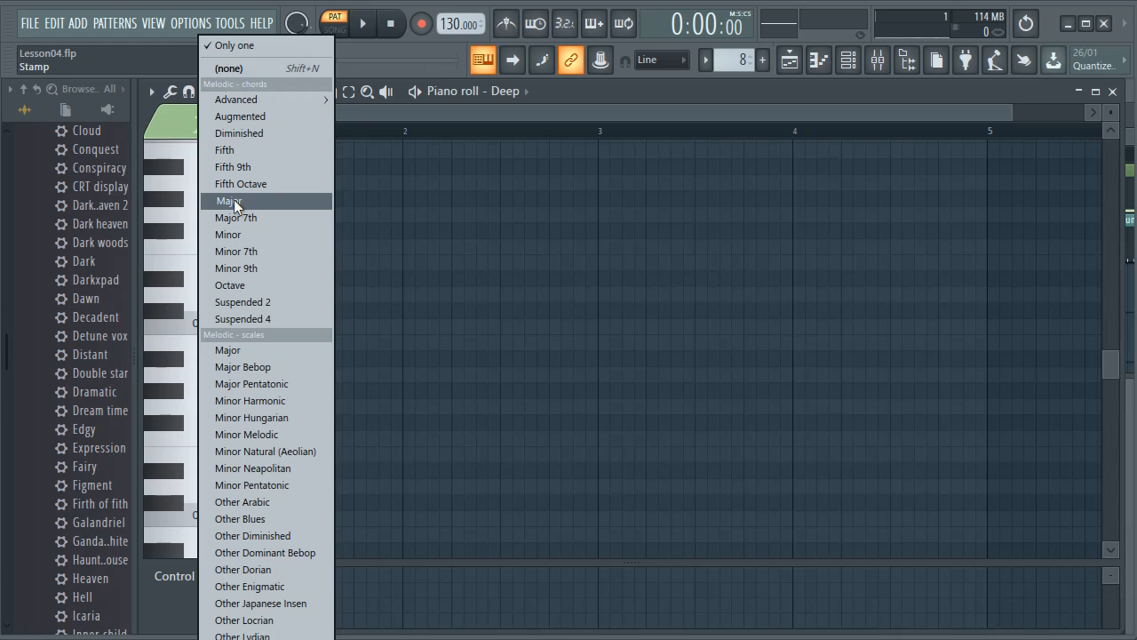
{"action": "left_click", "coordinate": [234, 201]}
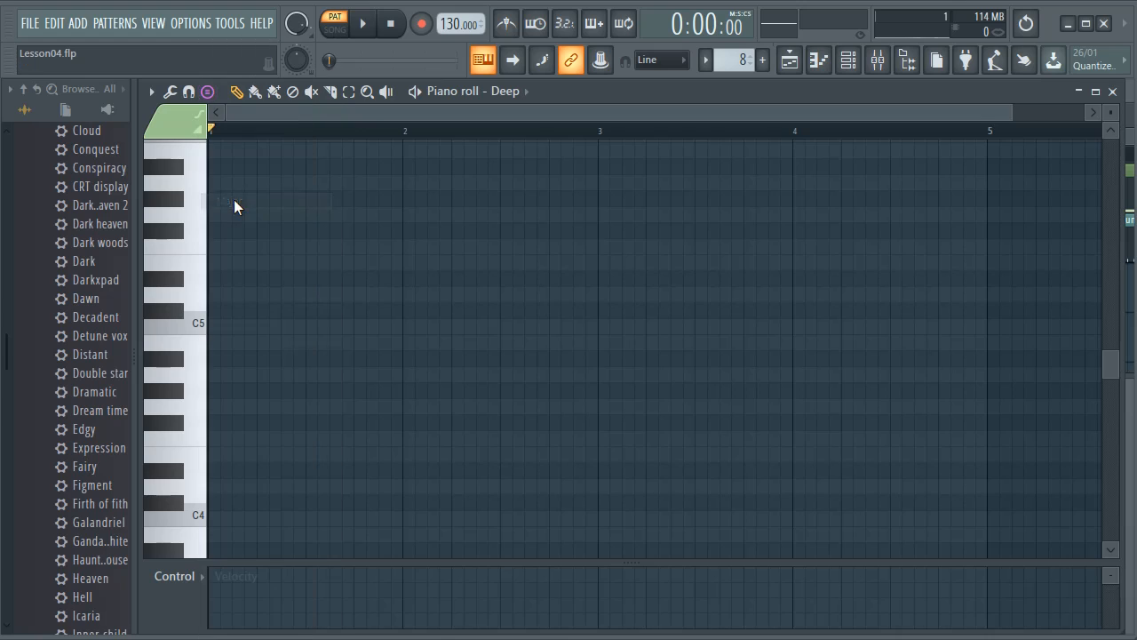
{"action": "left_click", "coordinate": [219, 335]}
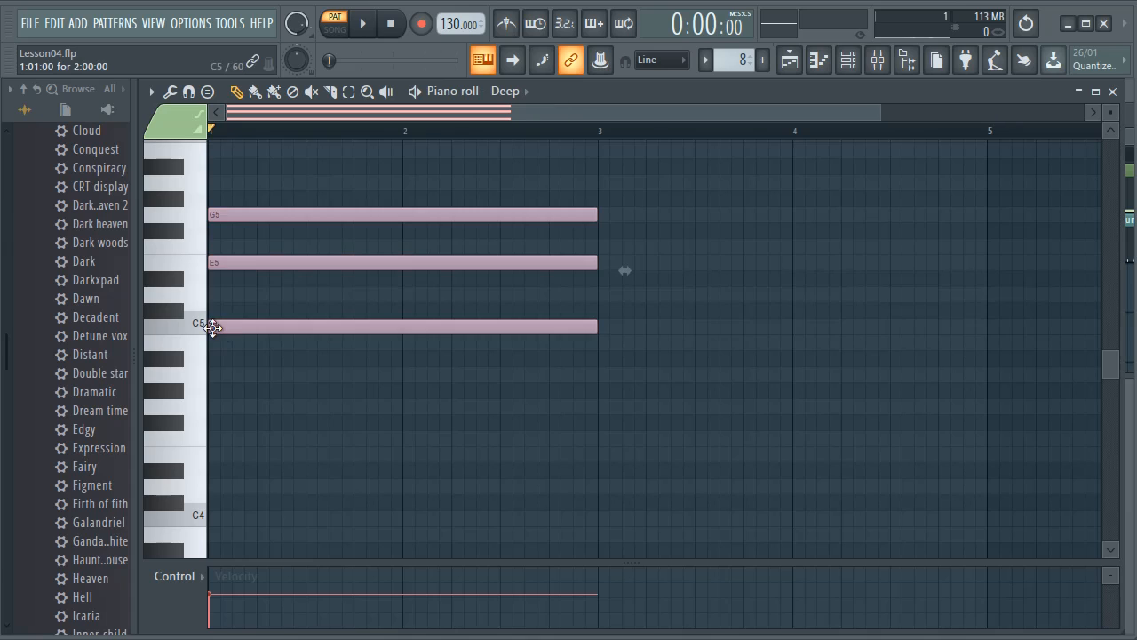
{"action": "left_click", "coordinate": [593, 338]}
{"action": "left_click_drag", "start_coordinate": [595, 335], "coordinate": [393, 327]}
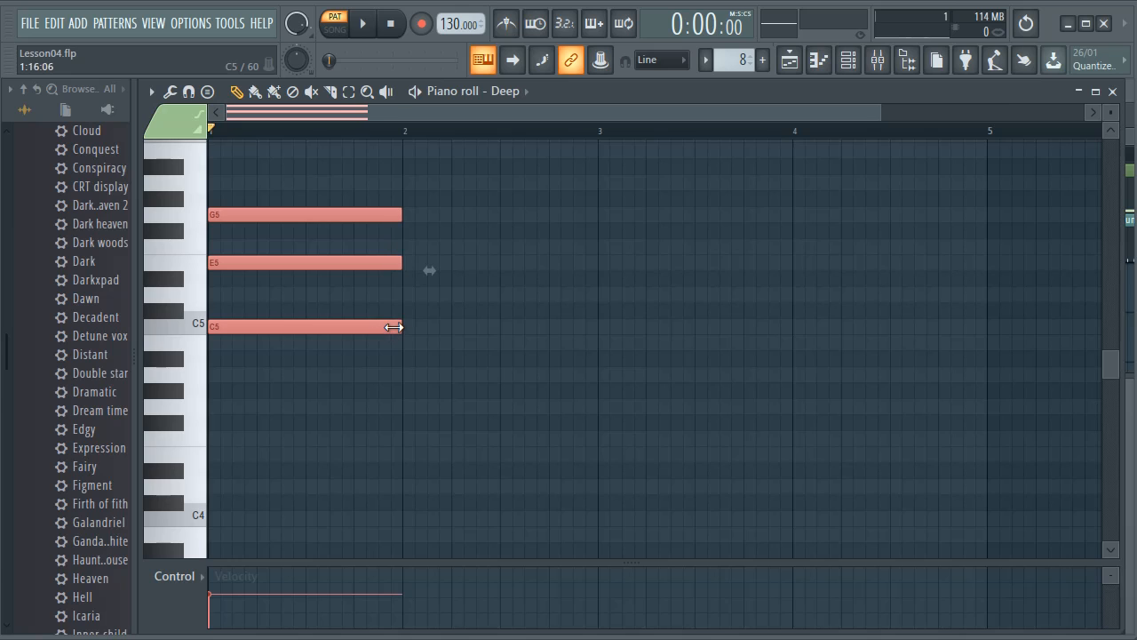
{"action": "key", "text": "space"}
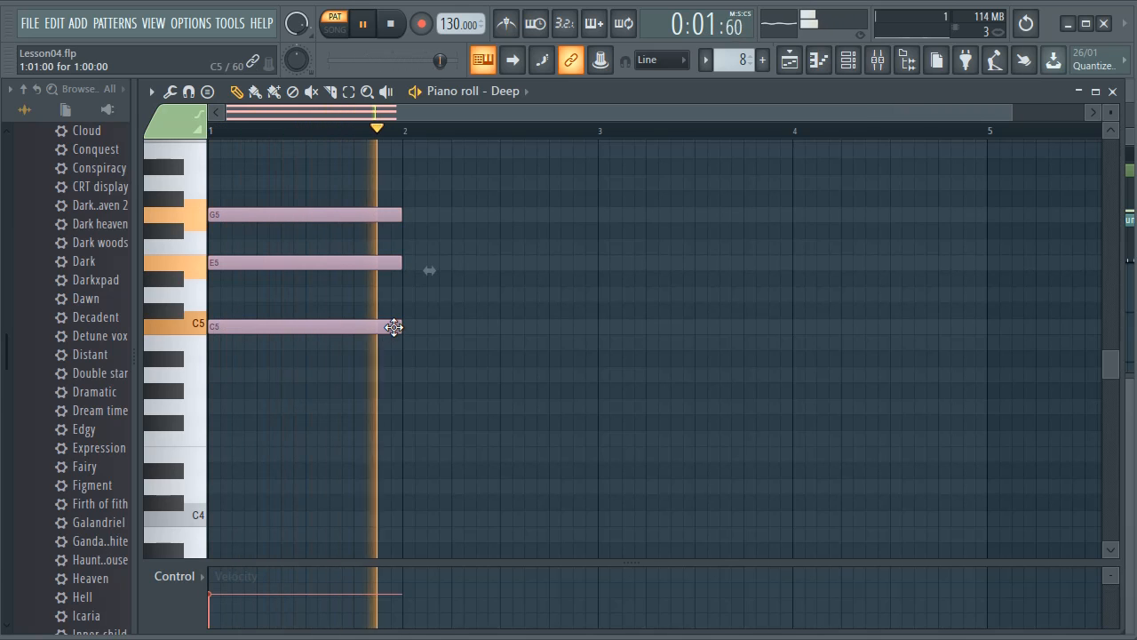
{"action": "key", "text": "space"}
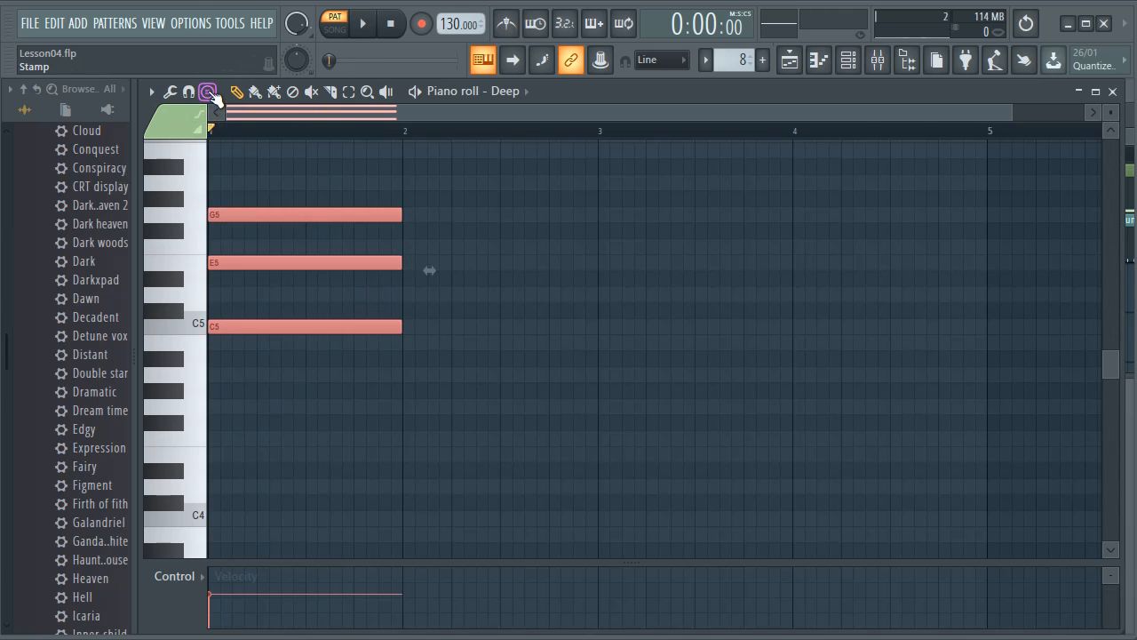
- Stamp a one-bar Major chord with root G5, align it to the start of bar 2 and play both chords
{"action": "left_click", "coordinate": [210, 93]}
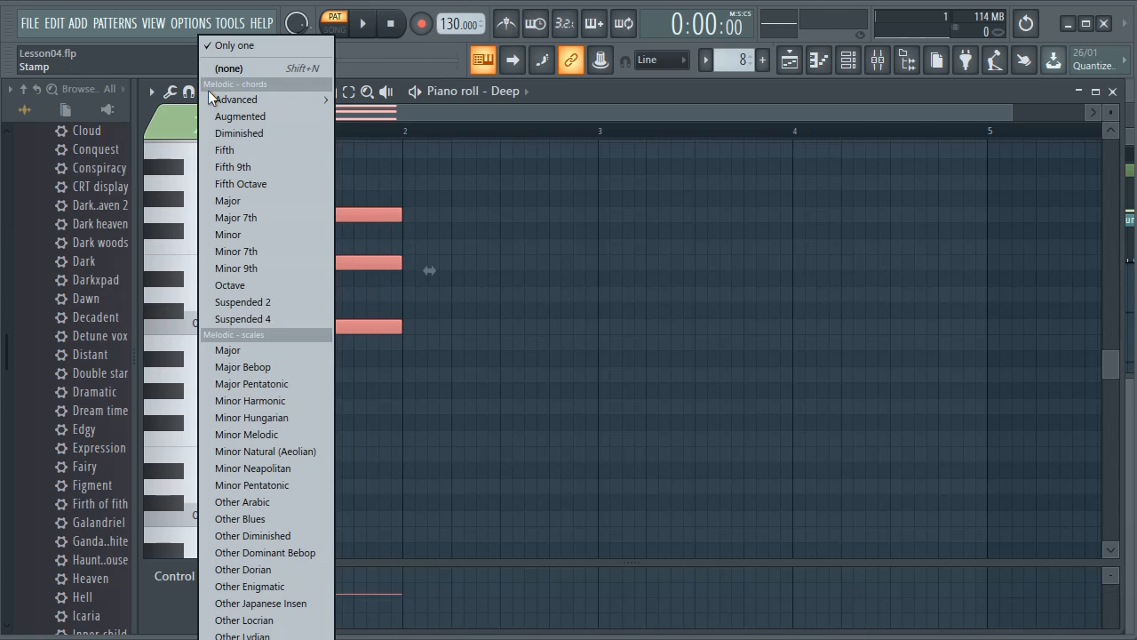
{"action": "left_click", "coordinate": [235, 201]}
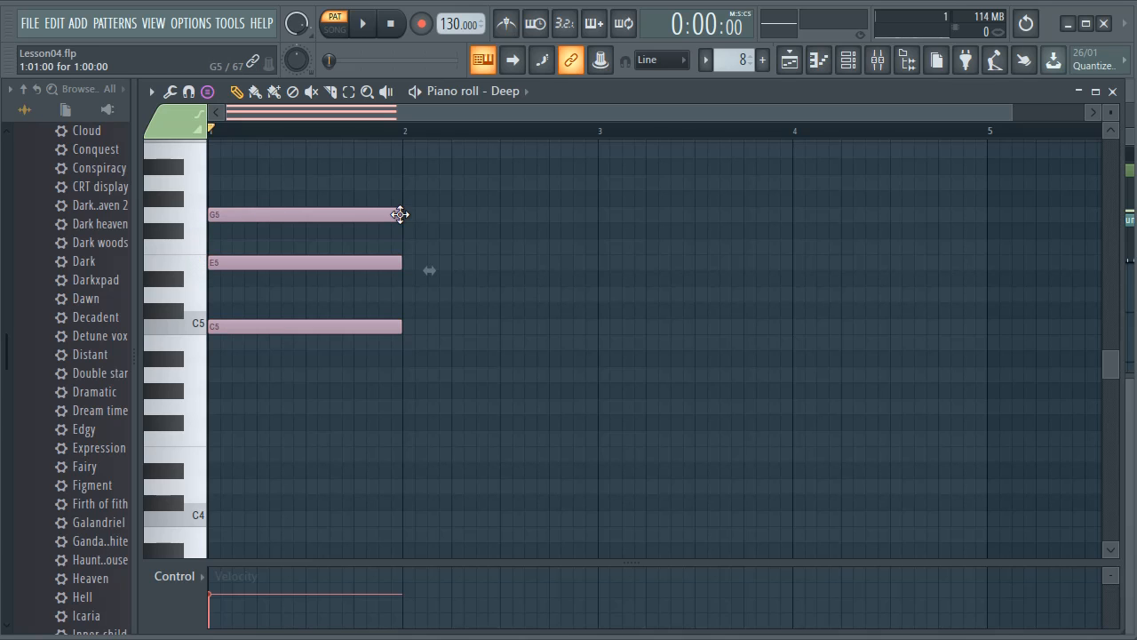
{"action": "left_click", "coordinate": [416, 215]}
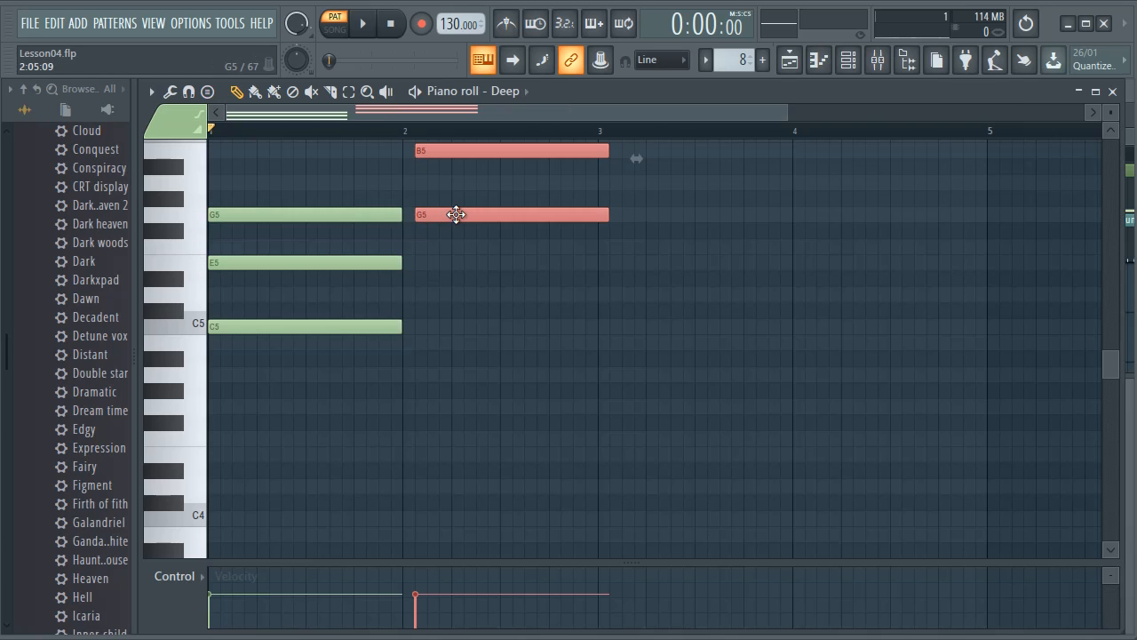
{"action": "left_click_drag", "start_coordinate": [455, 214], "coordinate": [439, 214]}
{"action": "key", "text": "space"}
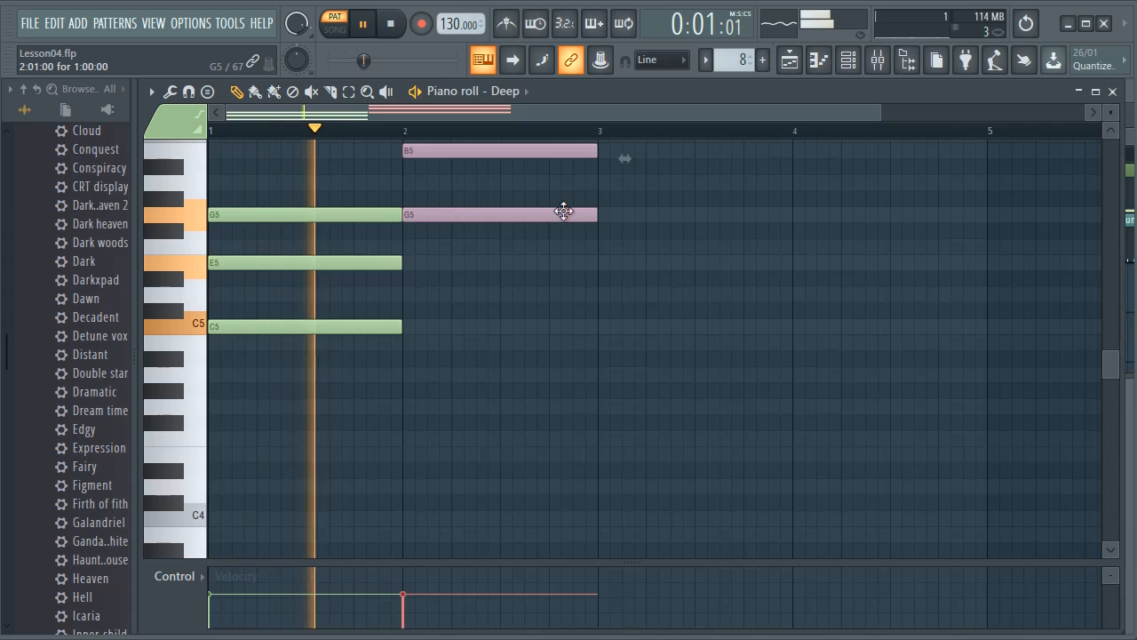
{"action": "key", "text": "space"}
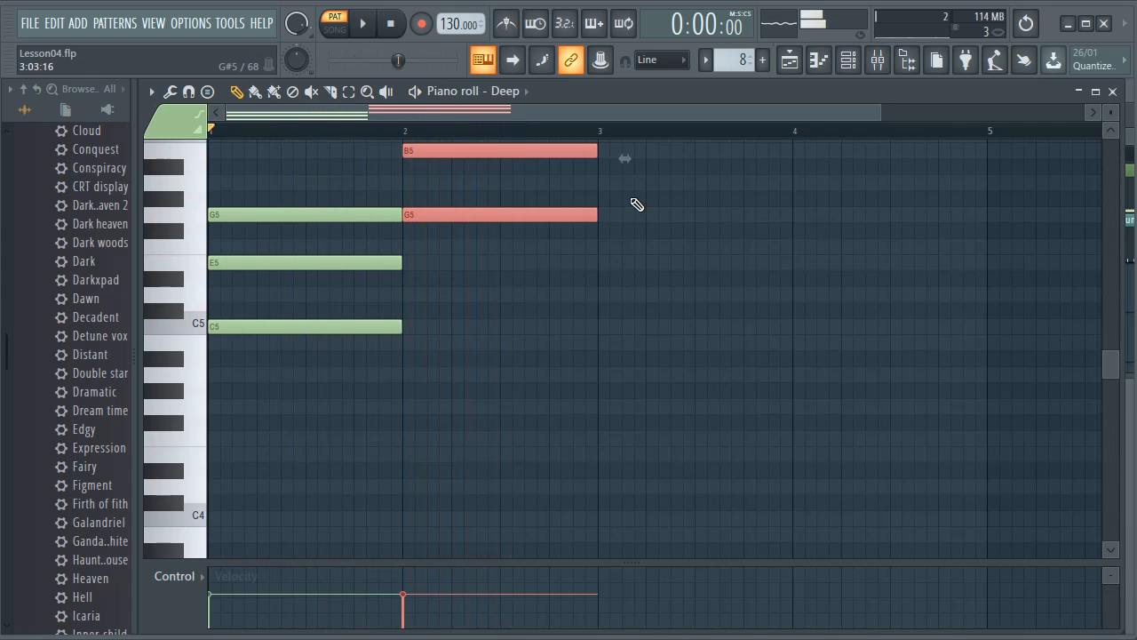
- Stamp a one-bar Major chord with root F5 at the start of bar 3 and play back the progression
{"action": "left_click", "coordinate": [611, 247]}
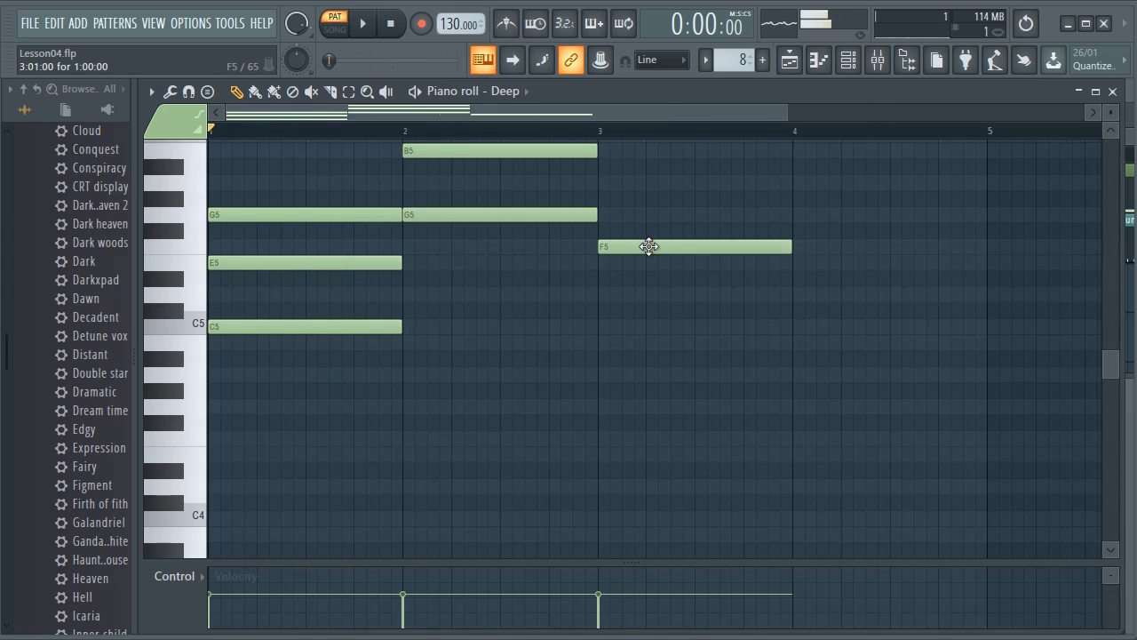
{"action": "right_click", "coordinate": [648, 247]}
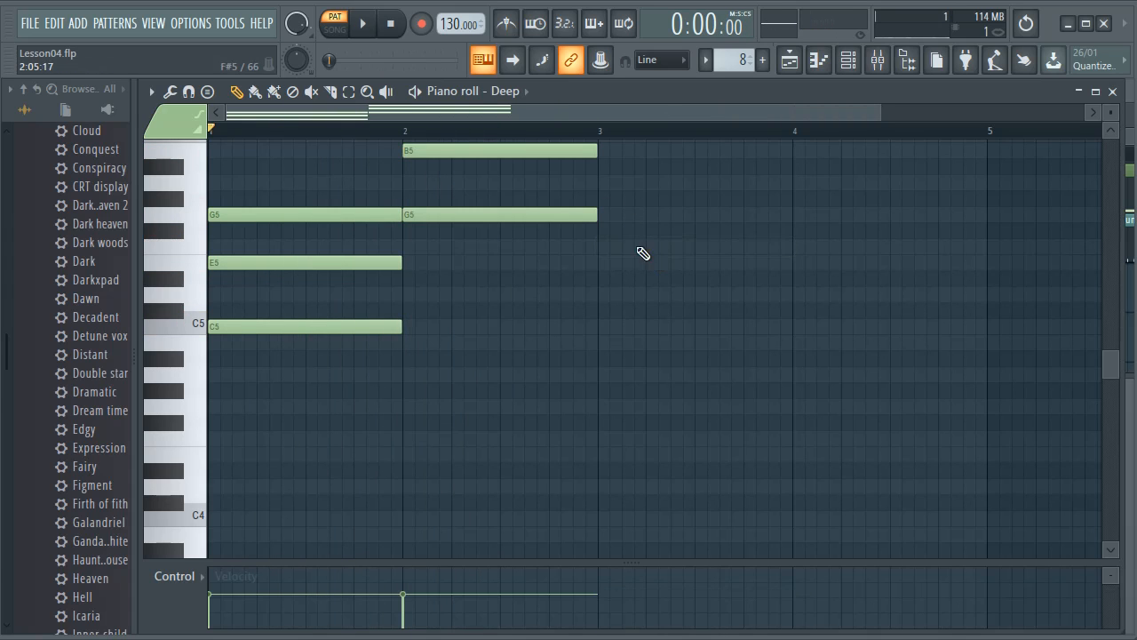
{"action": "left_click", "coordinate": [216, 92]}
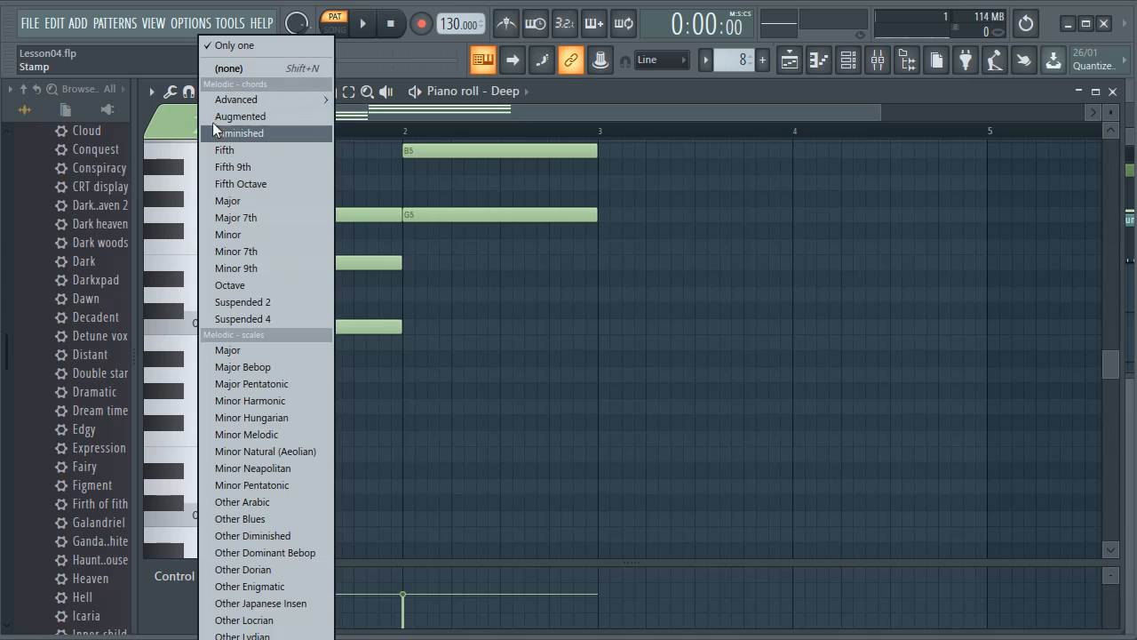
{"action": "left_click", "coordinate": [227, 205]}
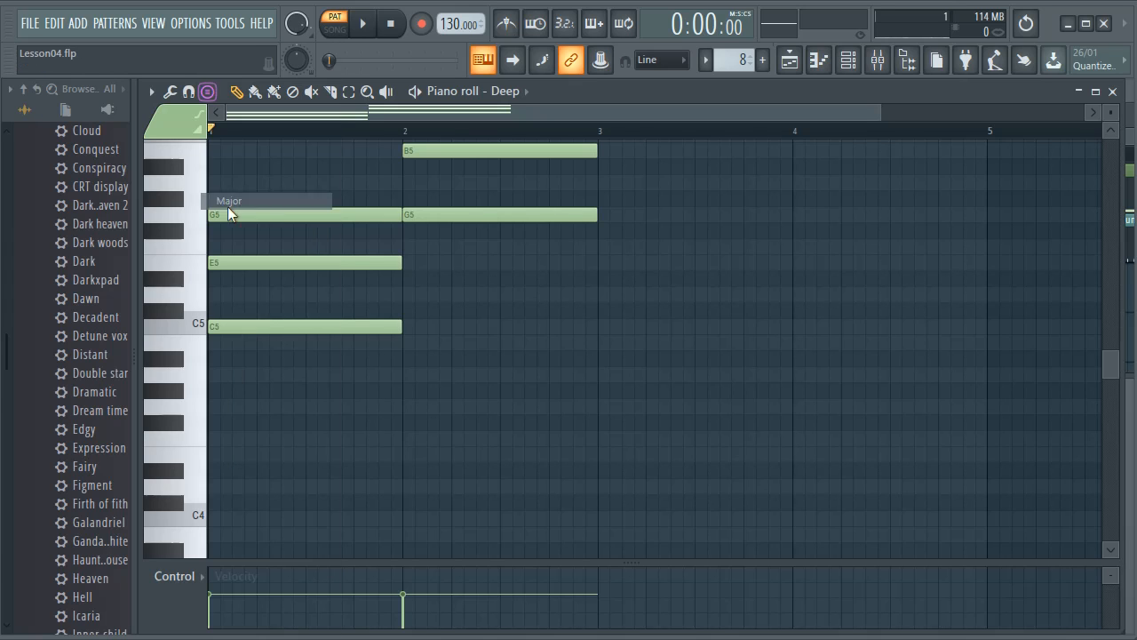
{"action": "left_click", "coordinate": [610, 248]}
{"action": "key", "text": "space"}
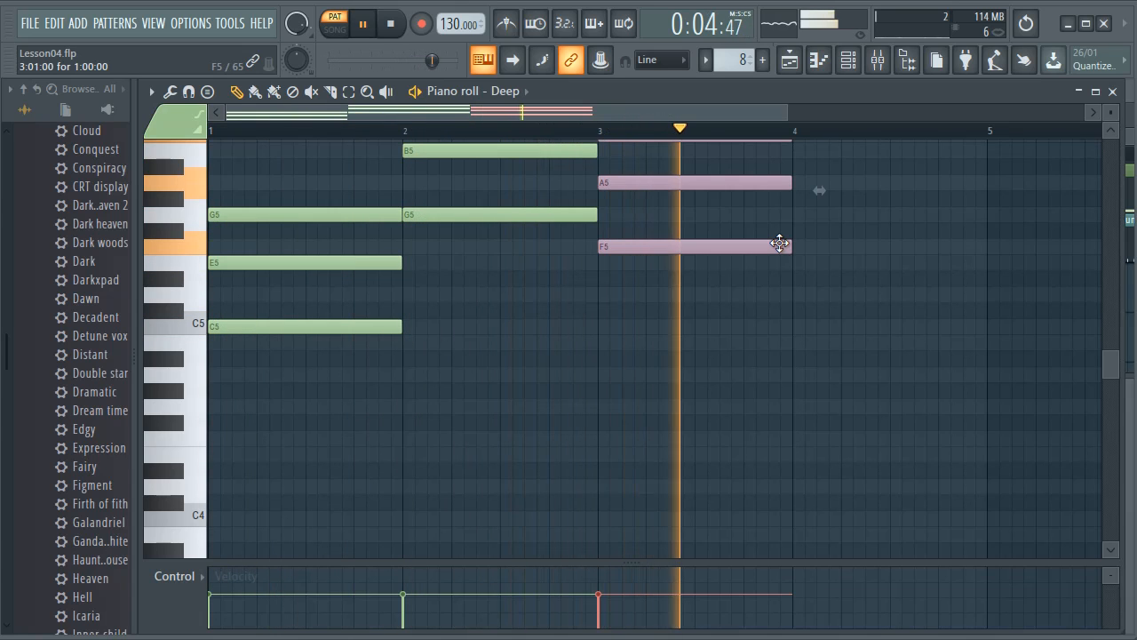
{"action": "key", "text": "space"}
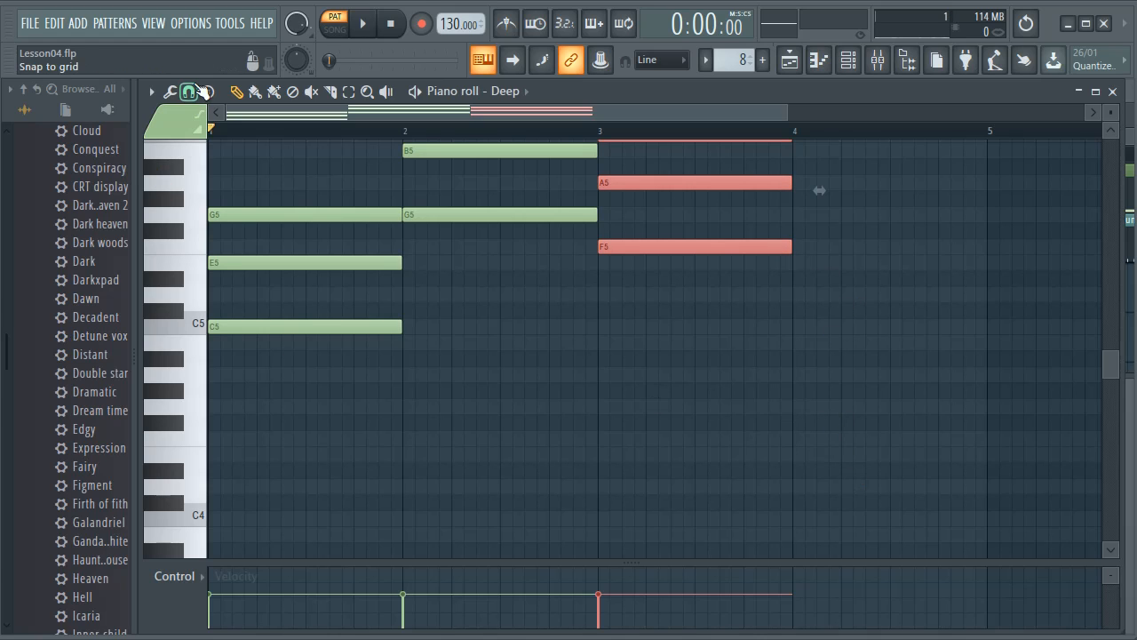
- Delete all the stamped chords from bars 1 to 3
{"action": "right_click", "coordinate": [713, 246]}
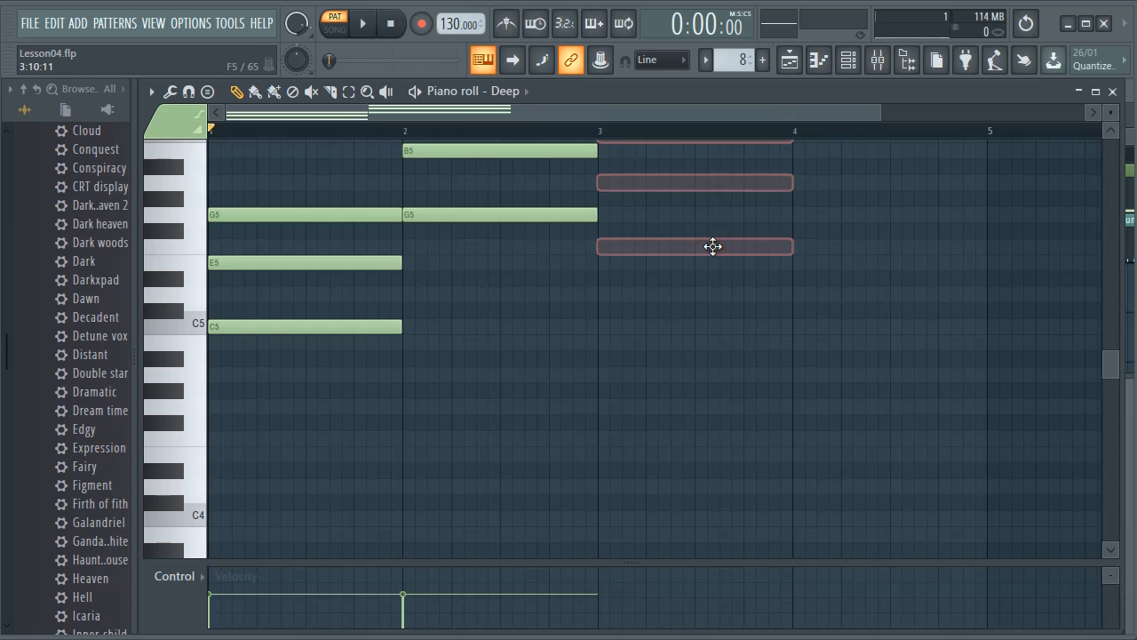
{"action": "right_click", "coordinate": [499, 214]}
{"action": "right_click", "coordinate": [383, 216]}
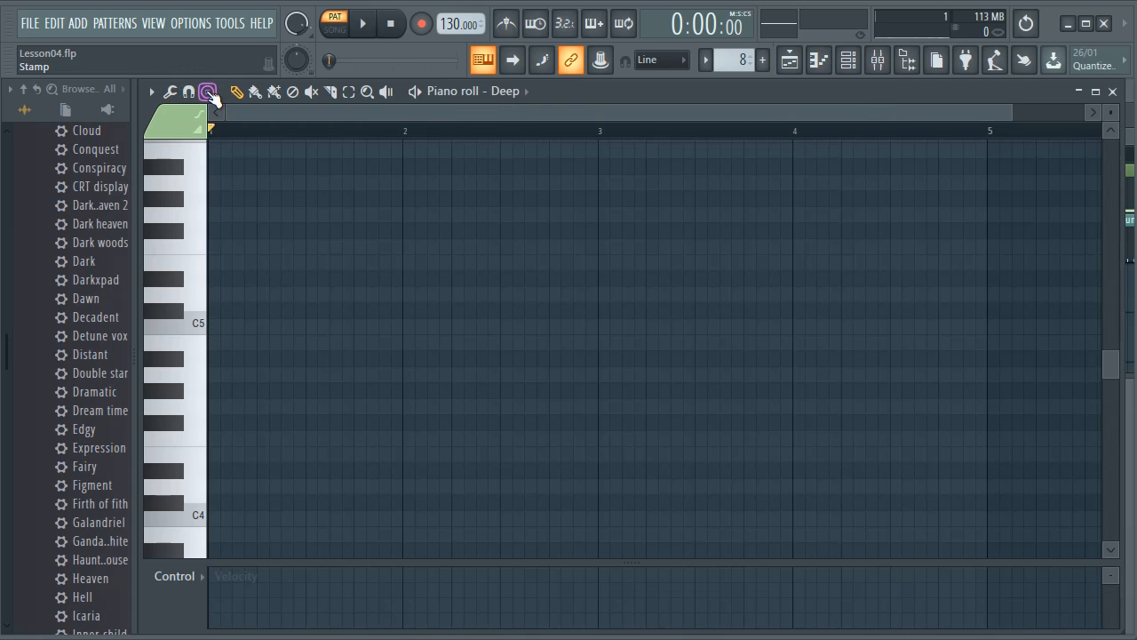
- Stamp a one-bar Major chord with root C5 at the start of bar 1
{"action": "left_click", "coordinate": [209, 93]}
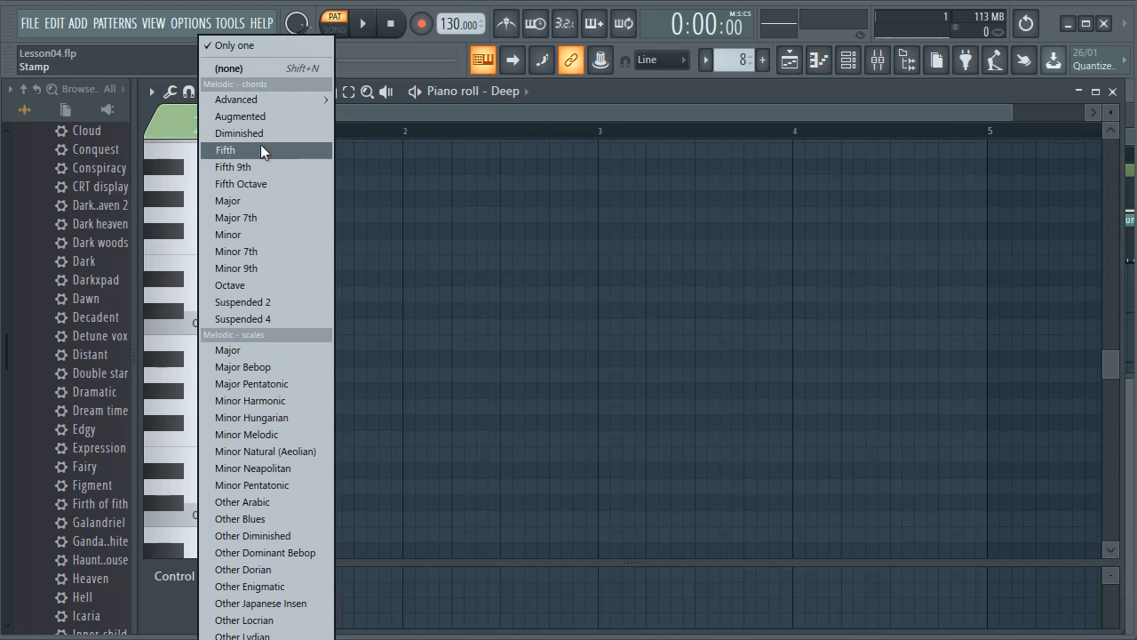
{"action": "left_click", "coordinate": [255, 201]}
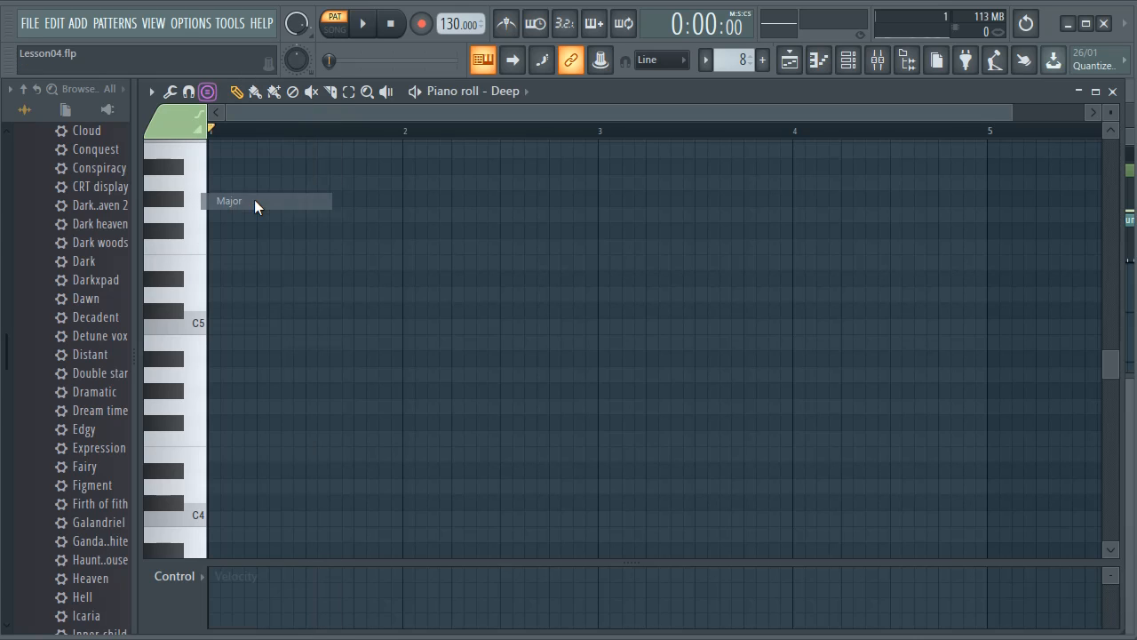
{"action": "left_click", "coordinate": [218, 329]}
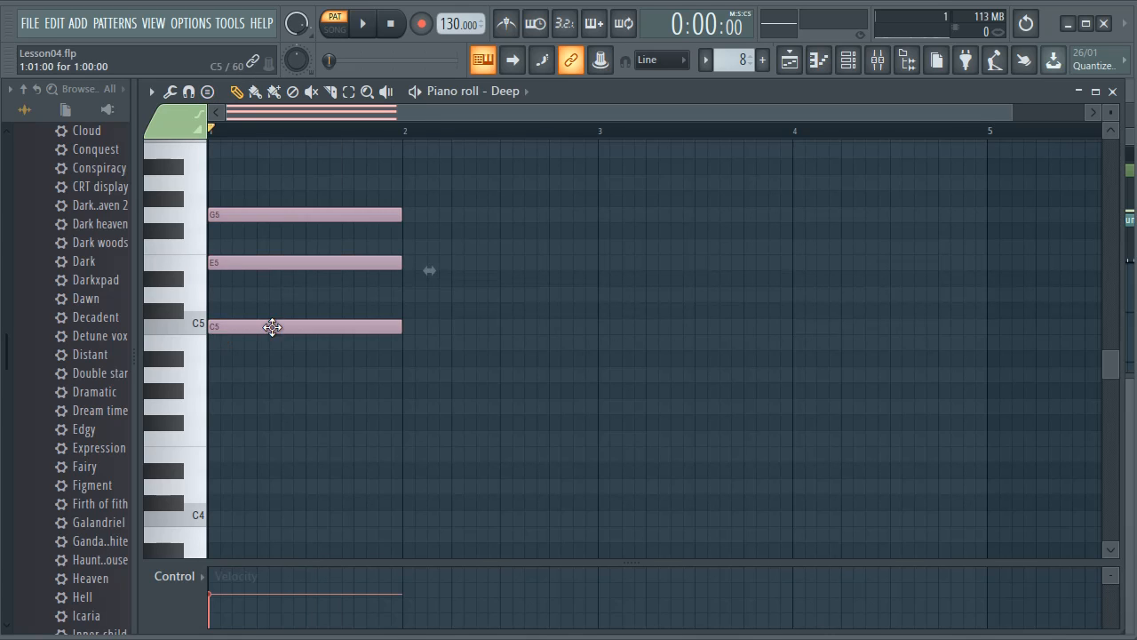
- Stamp a one-bar Major scale with root C5 at the start of bar 2
{"action": "left_click", "coordinate": [210, 94]}
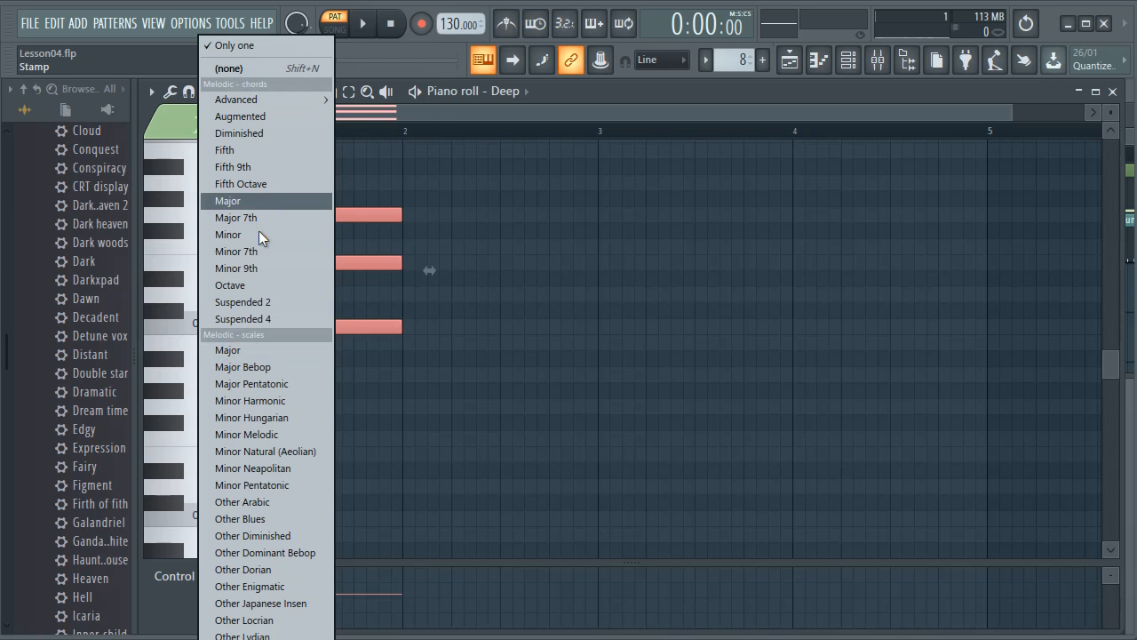
{"action": "left_click", "coordinate": [242, 351]}
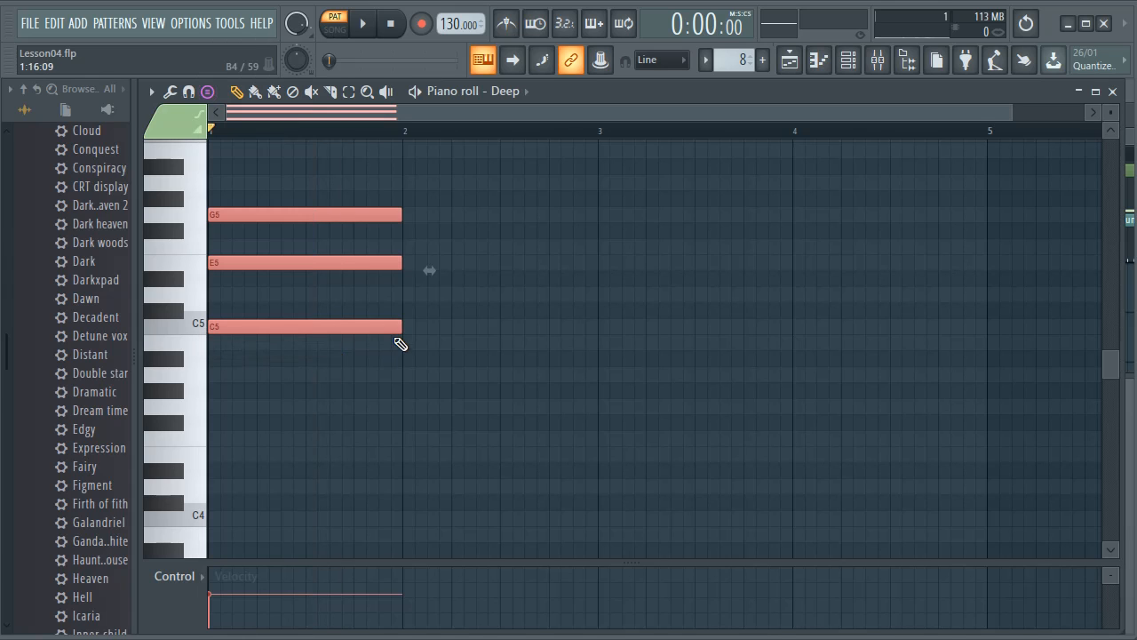
{"action": "left_click", "coordinate": [409, 327]}
{"action": "scroll", "coordinate": [500, 287], "scroll_direction": "up", "scroll_amount": 3}
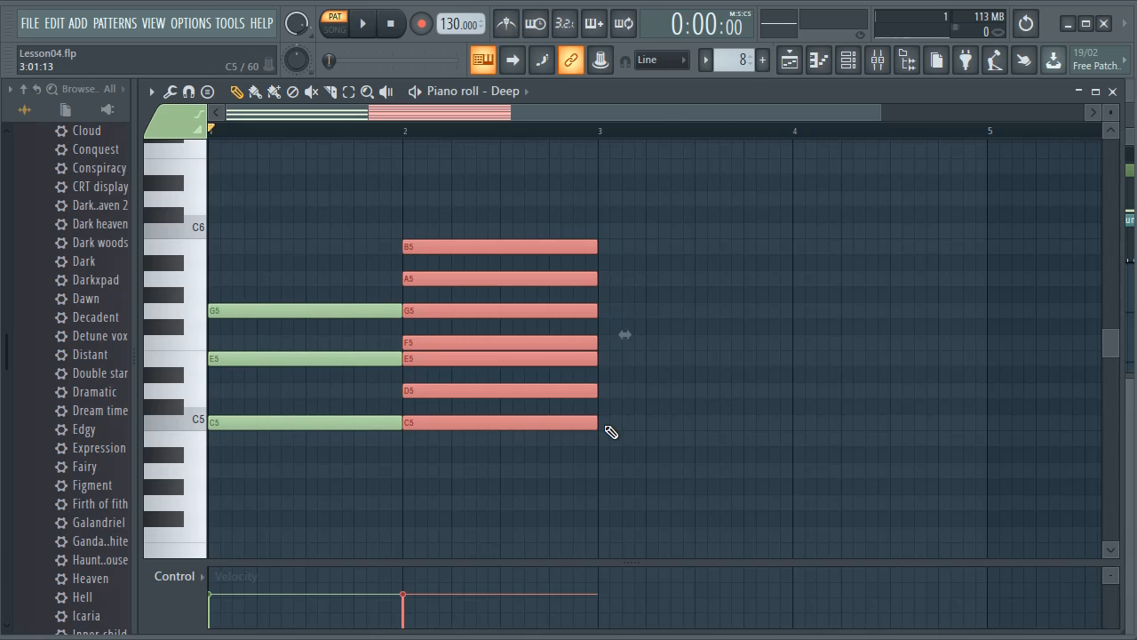
- Draw a rising run of two-step notes from the start of bar 3: C5, D5, E5, F5, G5, A5 and B5
{"action": "left_click", "coordinate": [611, 423]}
{"action": "left_click_drag", "start_coordinate": [803, 422], "coordinate": [627, 425]}
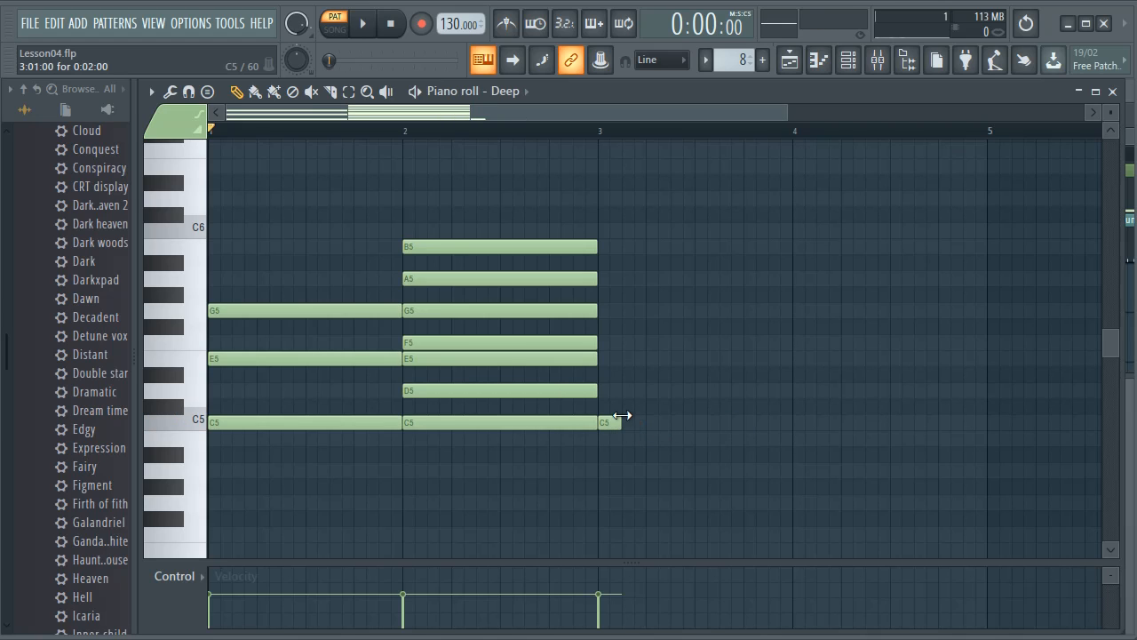
{"action": "left_click", "coordinate": [627, 390]}
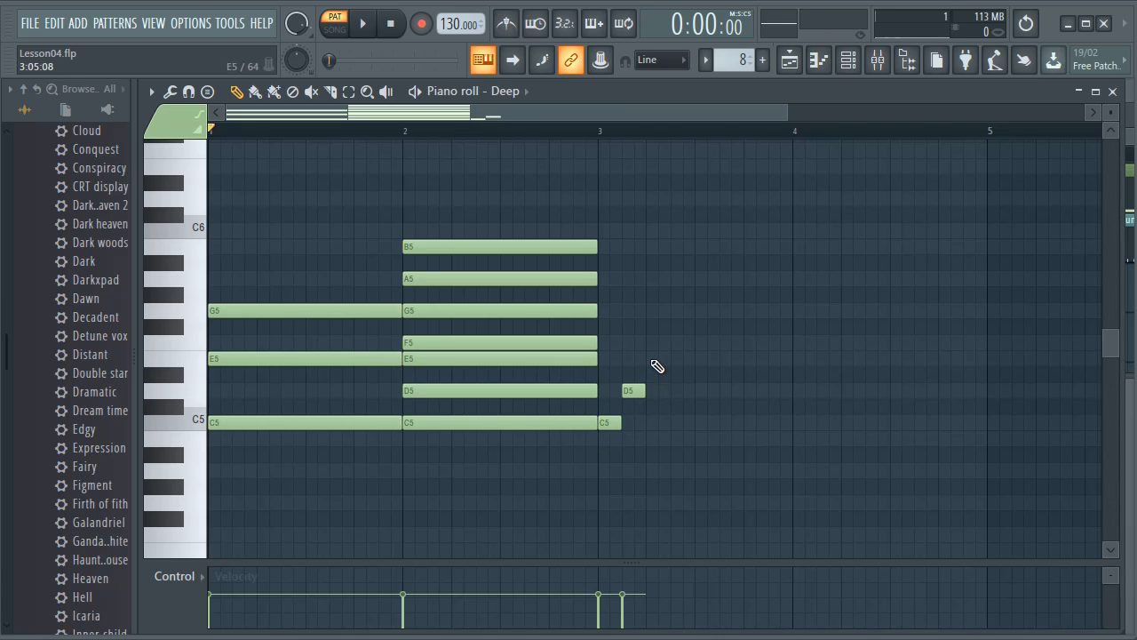
{"action": "left_click", "coordinate": [652, 361]}
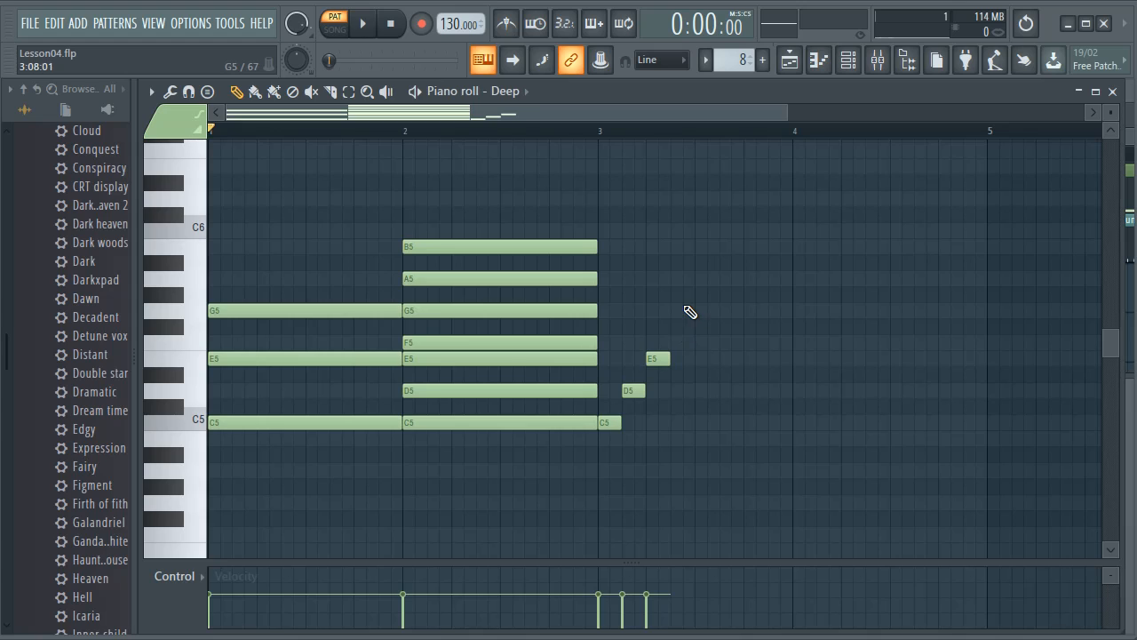
{"action": "left_click", "coordinate": [681, 342]}
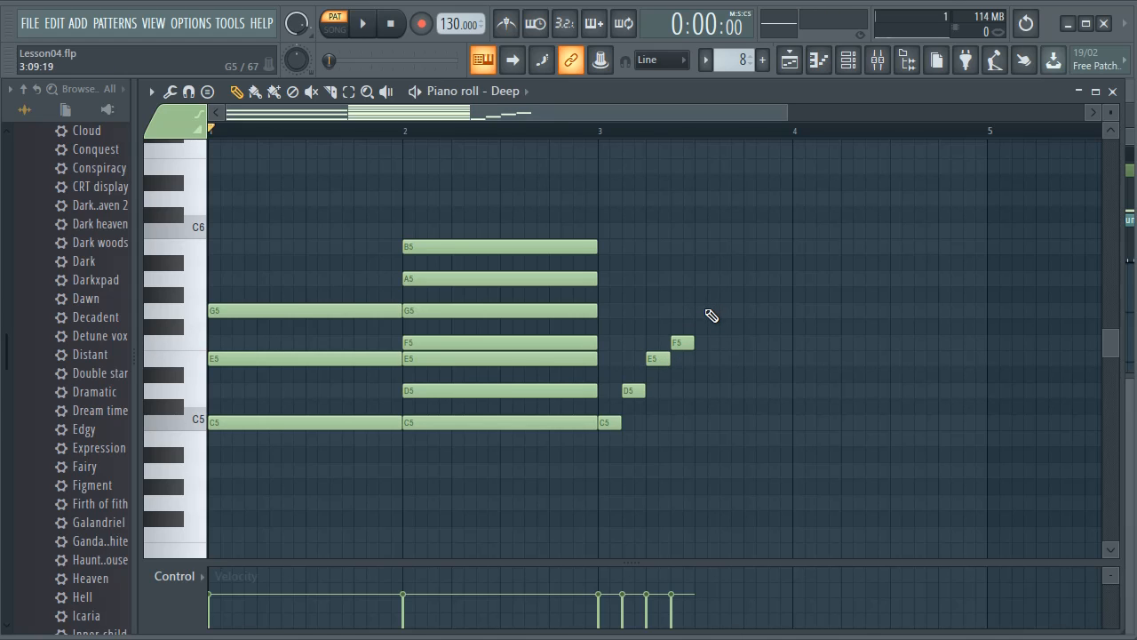
{"action": "left_click", "coordinate": [701, 310]}
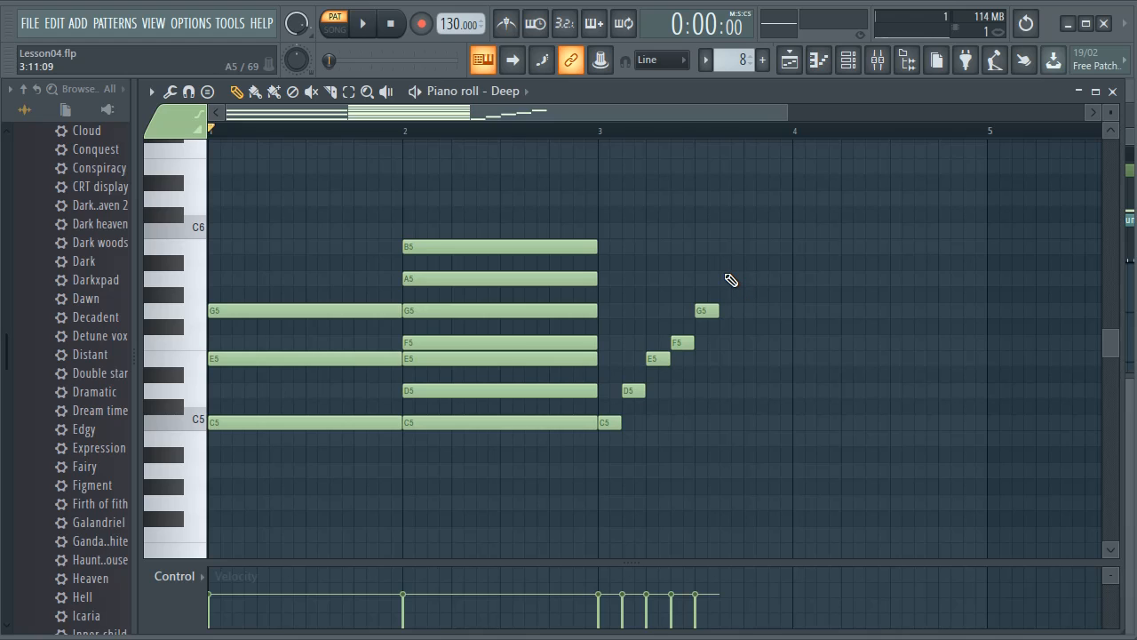
{"action": "left_click", "coordinate": [725, 278]}
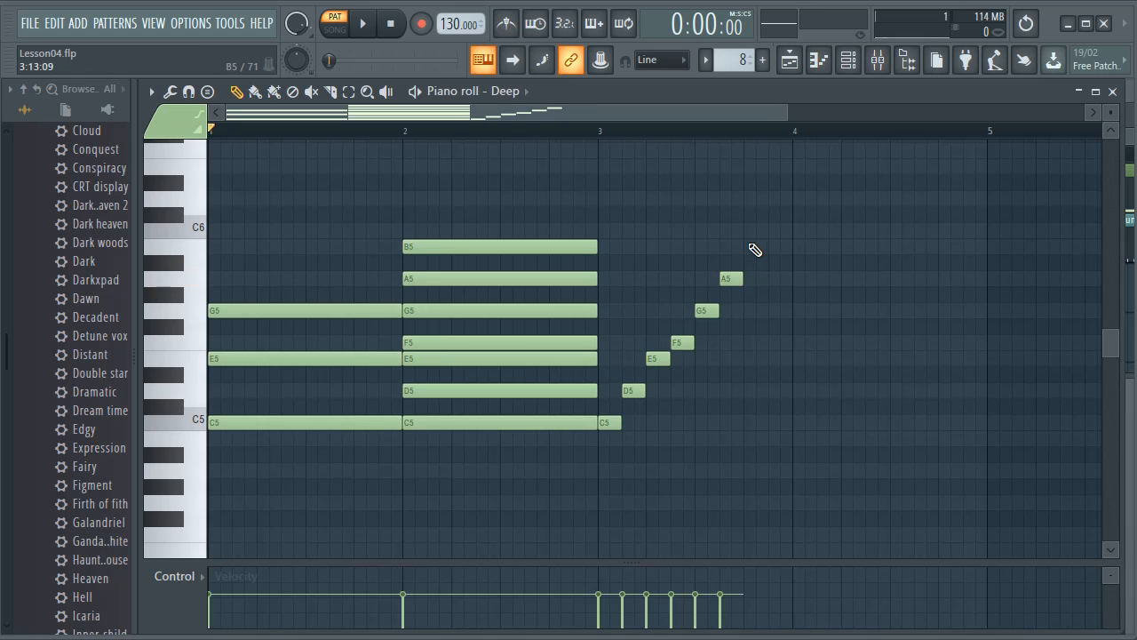
{"action": "left_click", "coordinate": [751, 246]}
- Play the run from bar 3, add a C6 note at its end and play it again
{"action": "left_click", "coordinate": [605, 133]}
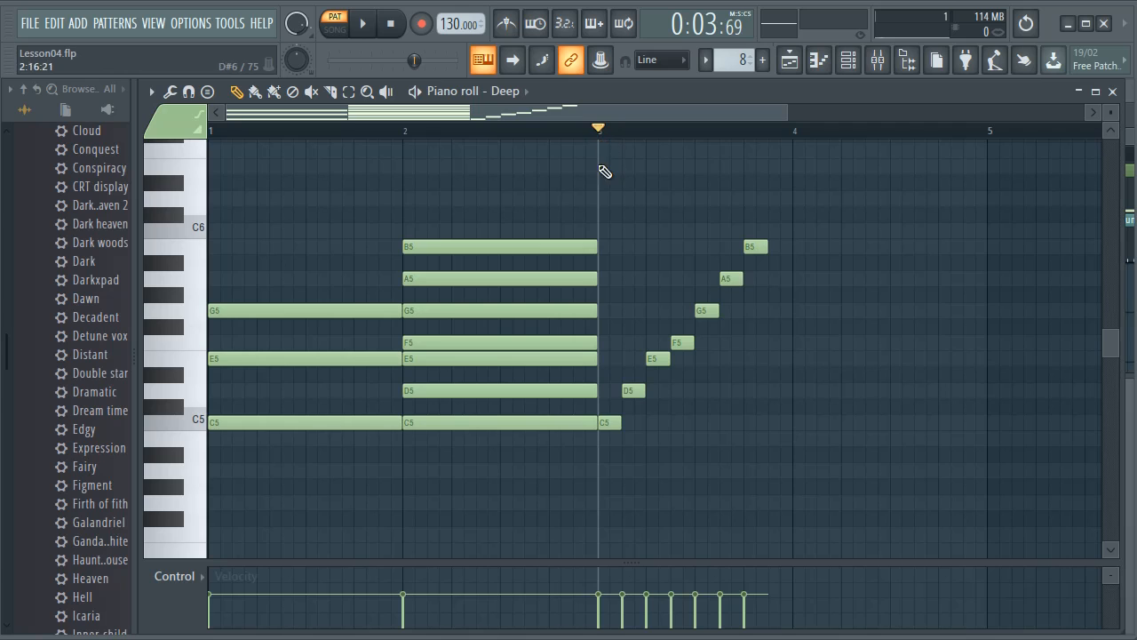
{"action": "key", "text": "space"}
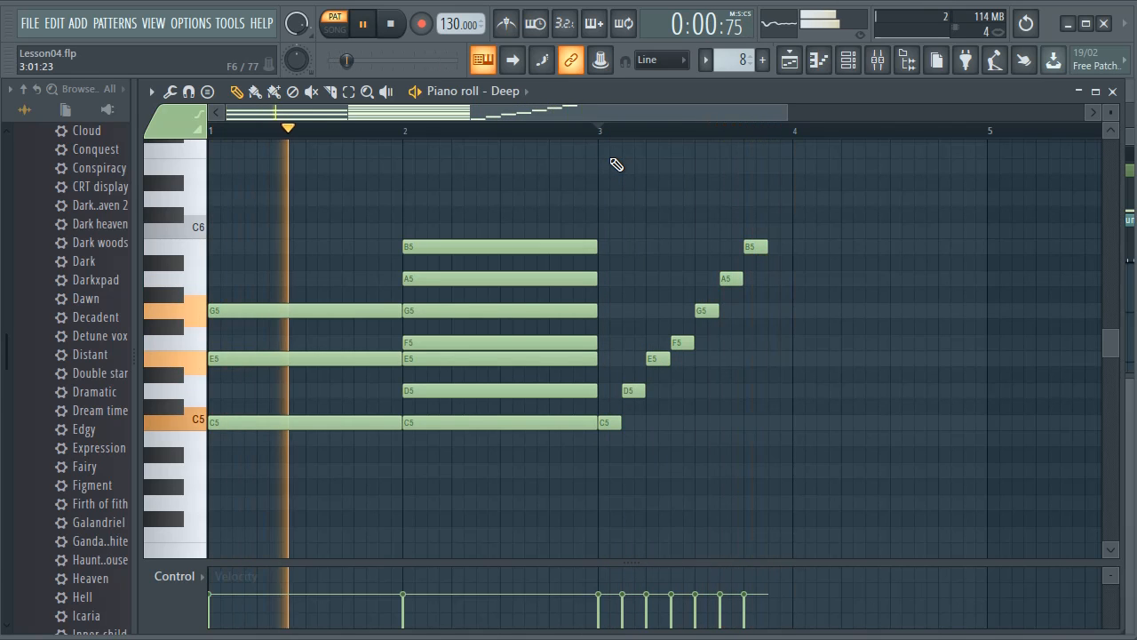
{"action": "key", "text": "space"}
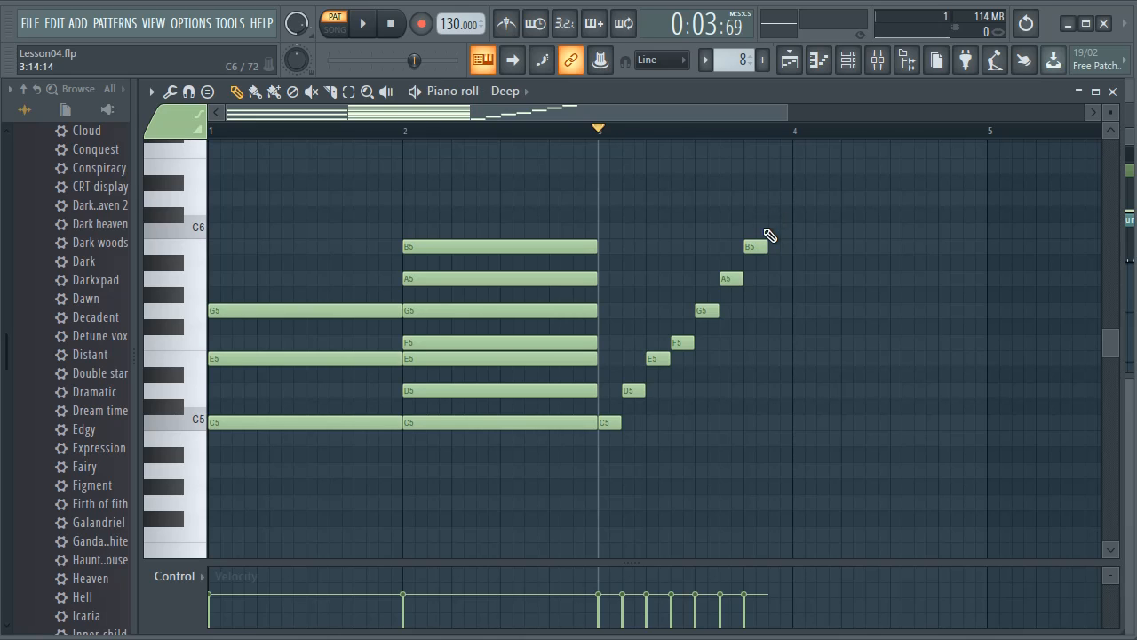
{"action": "left_click", "coordinate": [773, 230]}
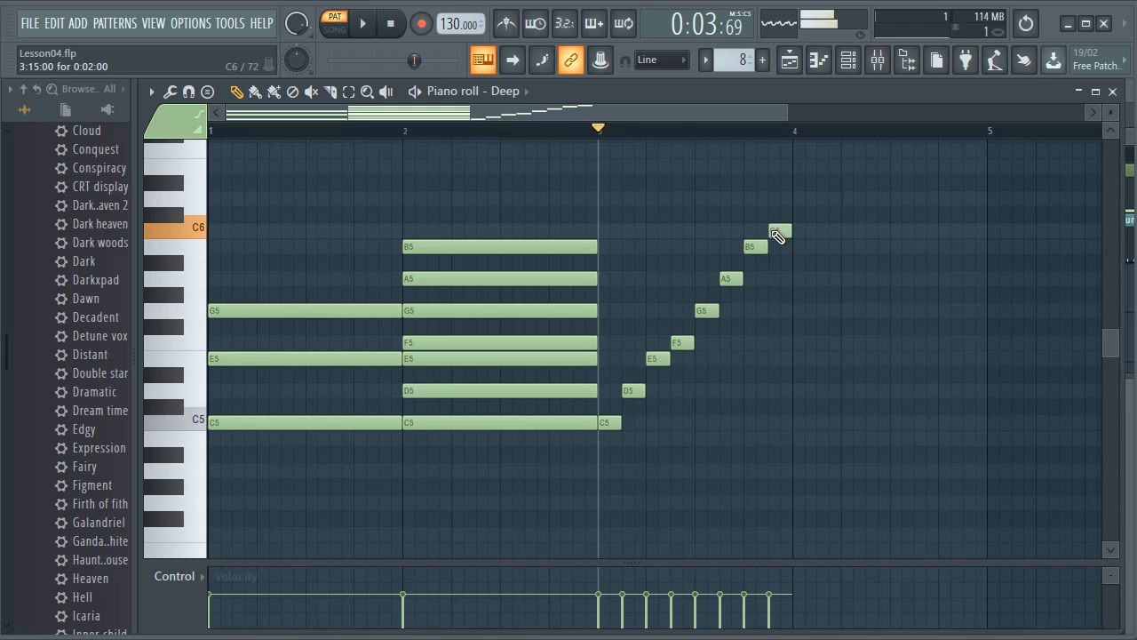
{"action": "key", "text": "space"}
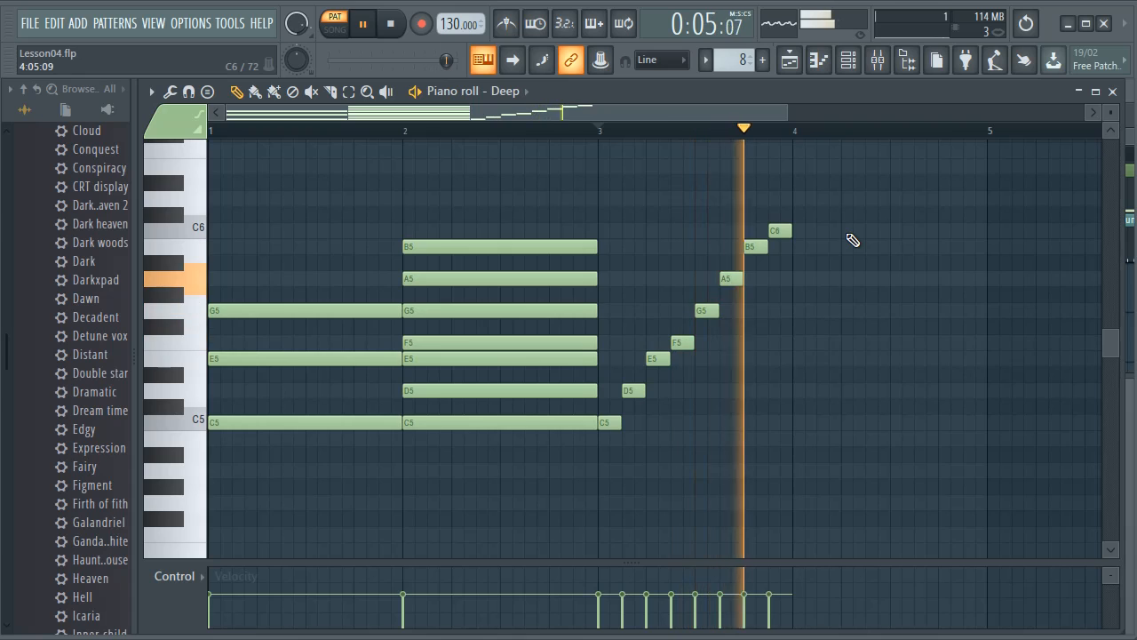
{"action": "key", "text": "space"}
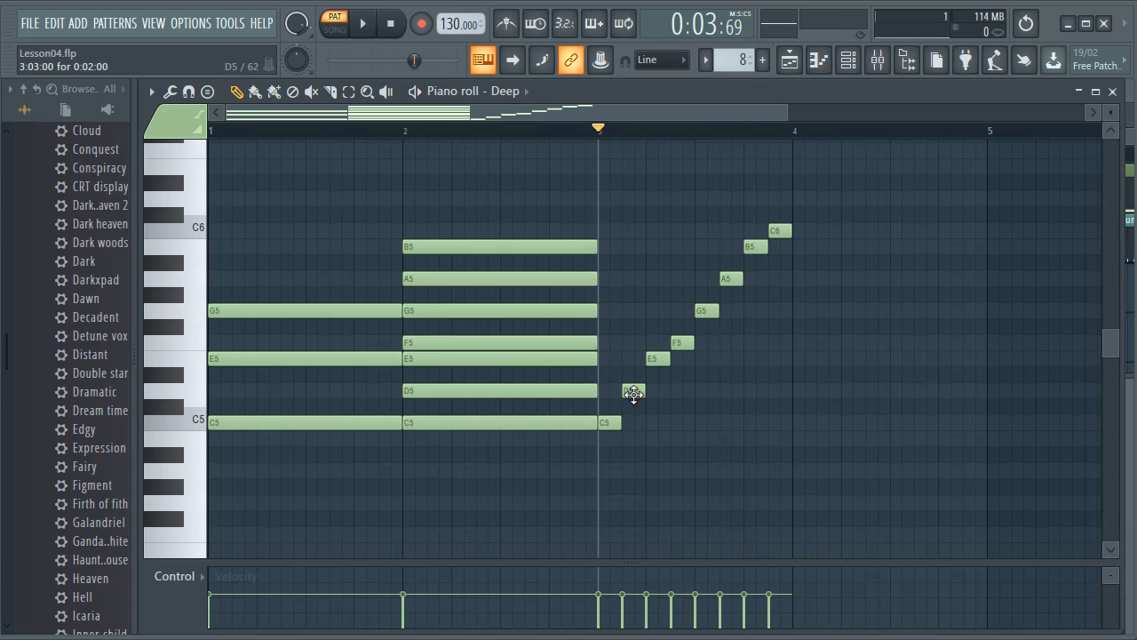
- Reorder the run in bar 3 to C5, E5, D5, G5, F5, B5, A5, C6 and play it back
{"action": "left_click_drag", "start_coordinate": [633, 391], "coordinate": [665, 391]}
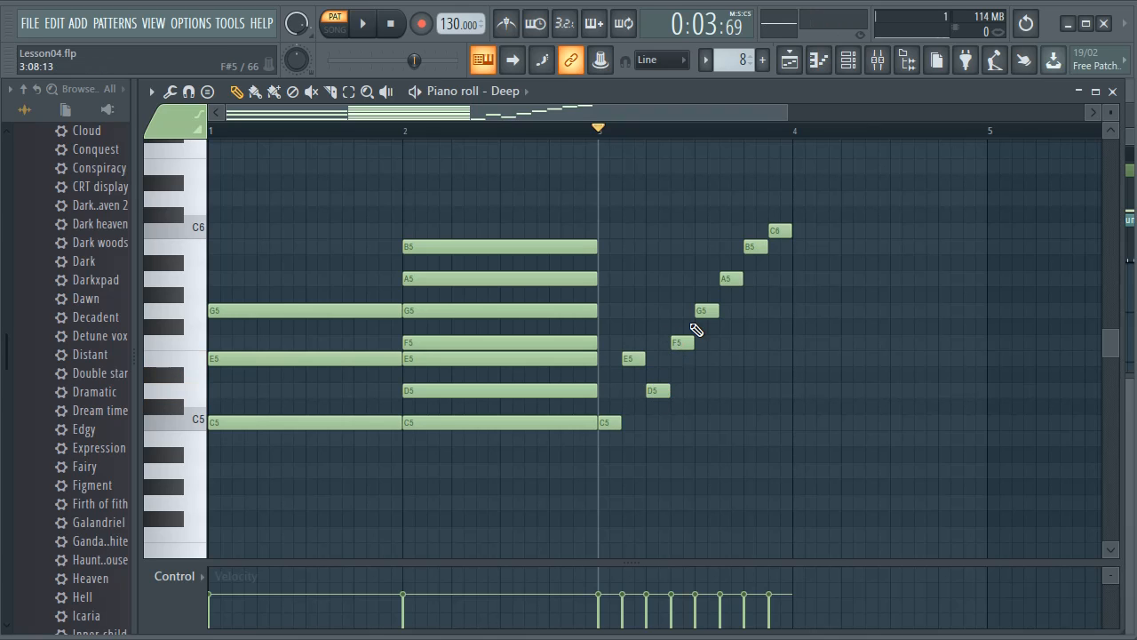
{"action": "left_click_drag", "start_coordinate": [711, 311], "coordinate": [683, 310]}
{"action": "left_click_drag", "start_coordinate": [754, 246], "coordinate": [728, 247]}
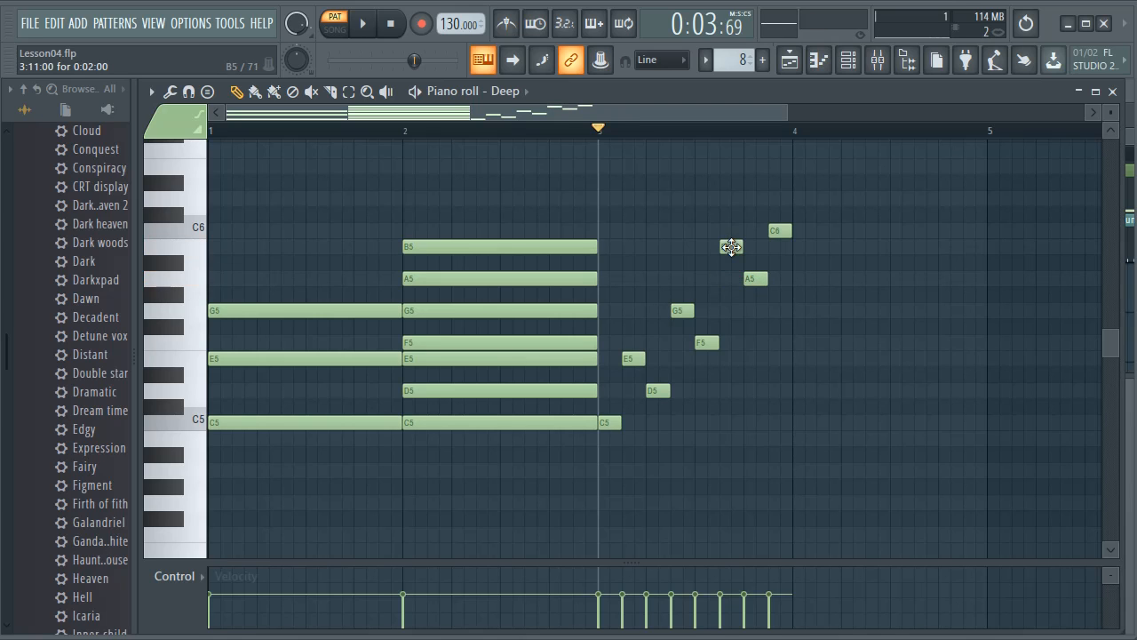
{"action": "key", "text": "space"}
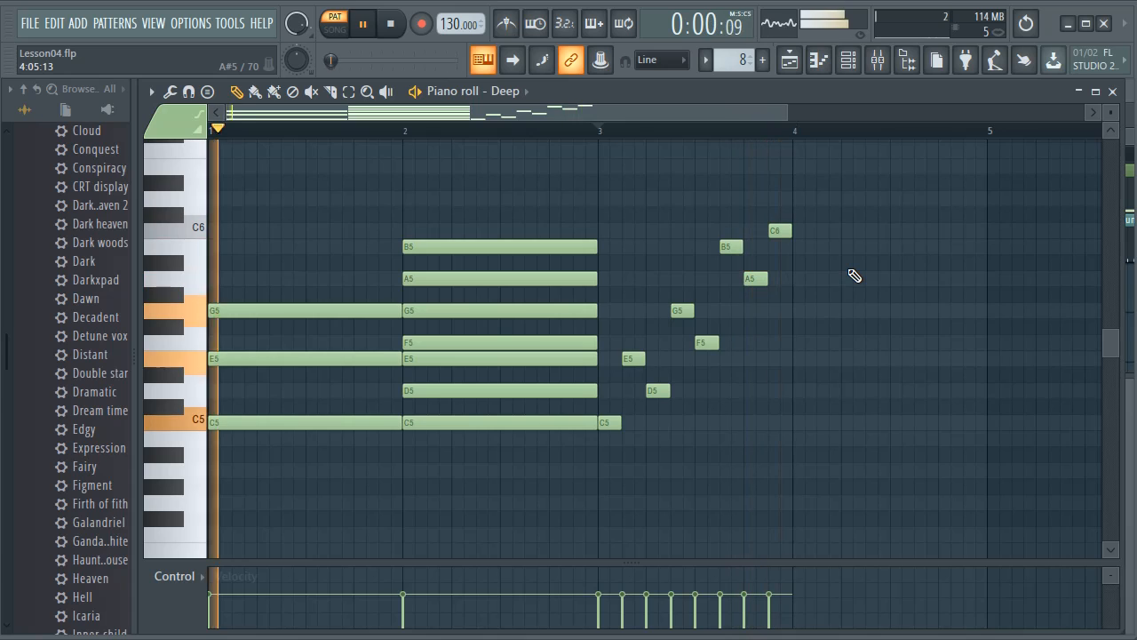
{"action": "key", "text": "space"}
- Set the playback position to the start of bar 3 and listen to the reordered melody
{"action": "left_click_drag", "start_coordinate": [604, 131], "coordinate": [791, 138]}
{"action": "left_click", "coordinate": [603, 135]}
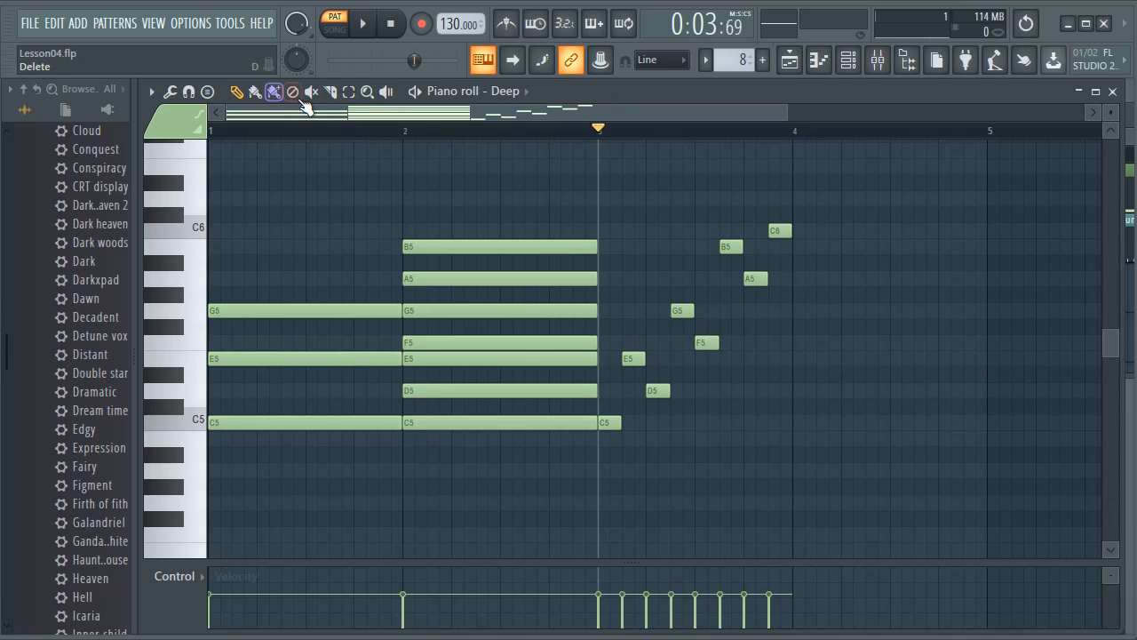
{"action": "left_click", "coordinate": [387, 93]}
{"action": "left_click", "coordinate": [791, 131]}
{"action": "left_click", "coordinate": [609, 131]}
{"action": "left_click", "coordinate": [415, 92]}
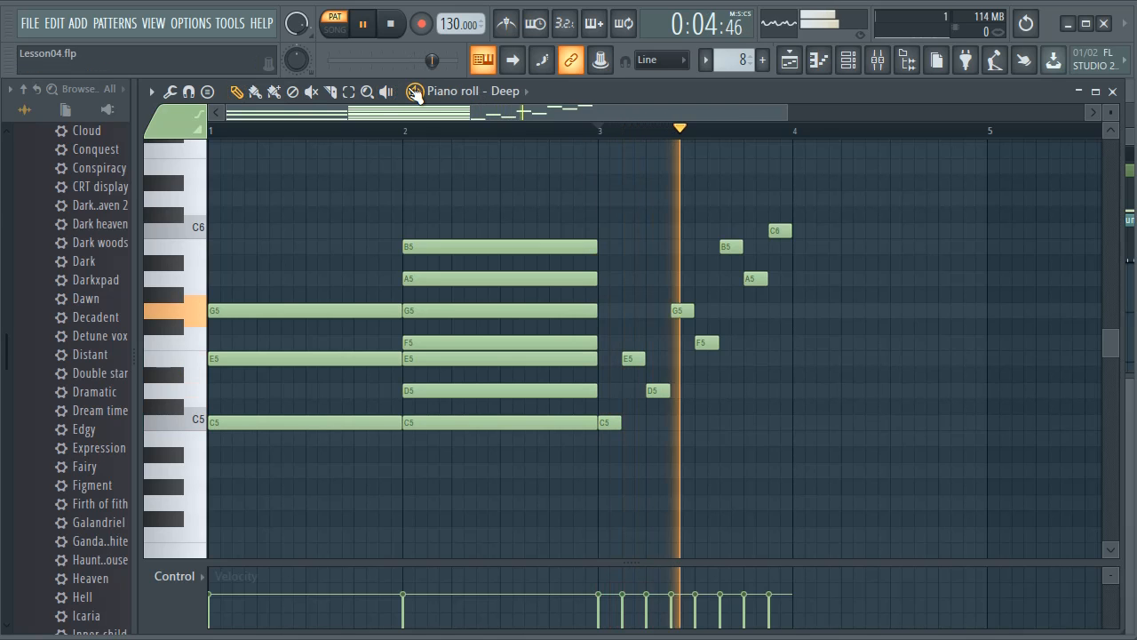
{"action": "left_click", "coordinate": [415, 92]}
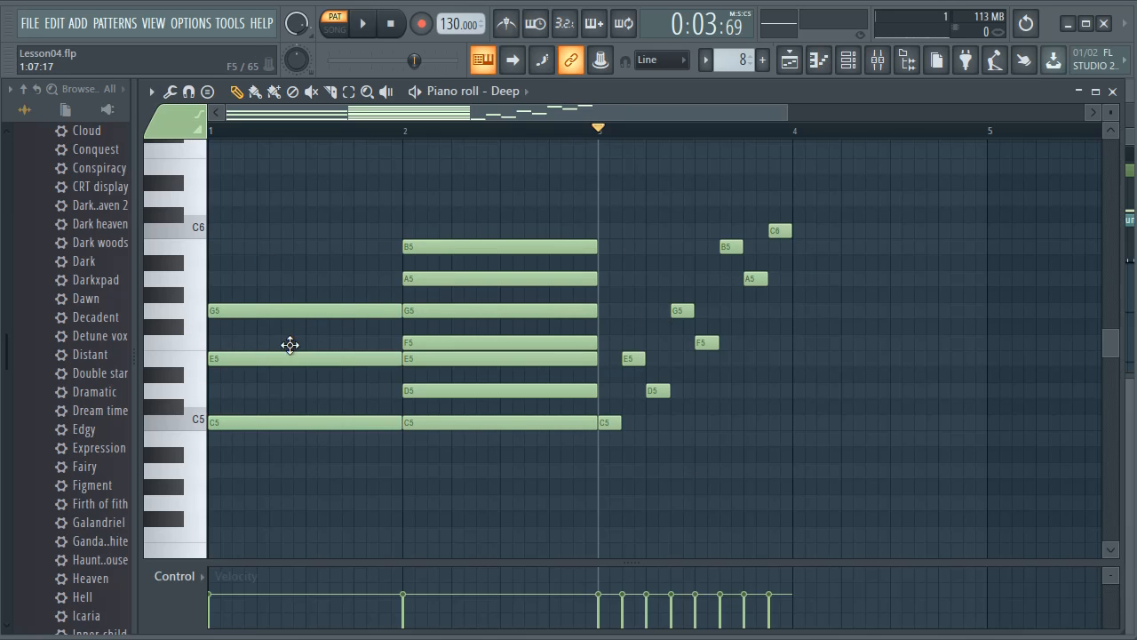
{"action": "key", "text": "space"}
{"action": "key", "text": "space"}
- Examine the chord and scale types available in the piano roll's Stamp tool
{"action": "left_click", "coordinate": [210, 93]}
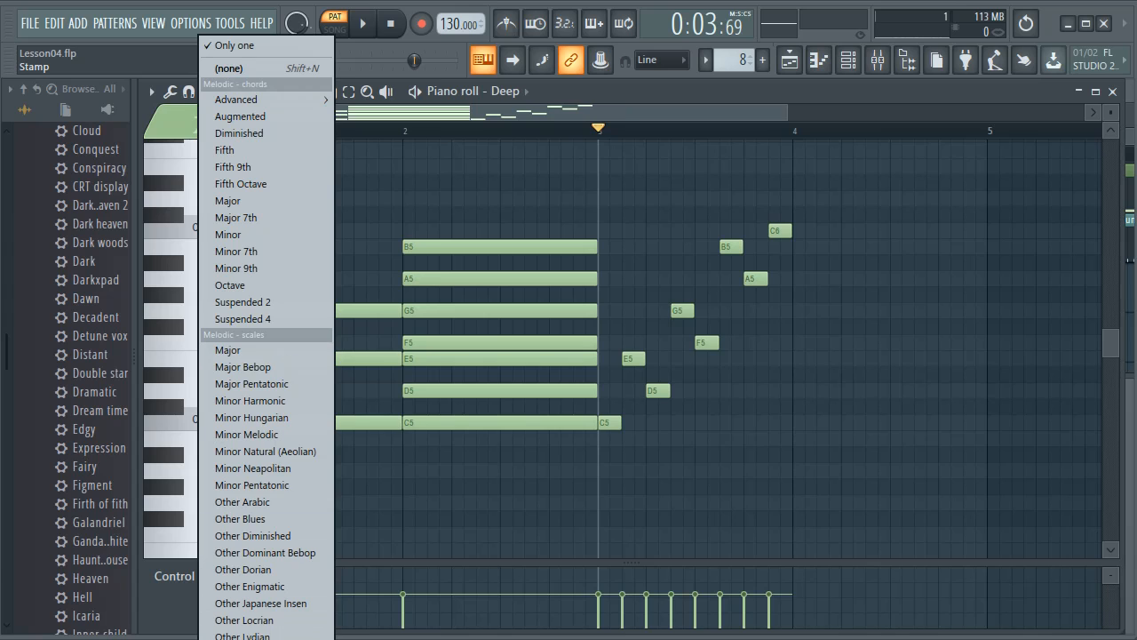
{"action": "left_click", "coordinate": [734, 386]}
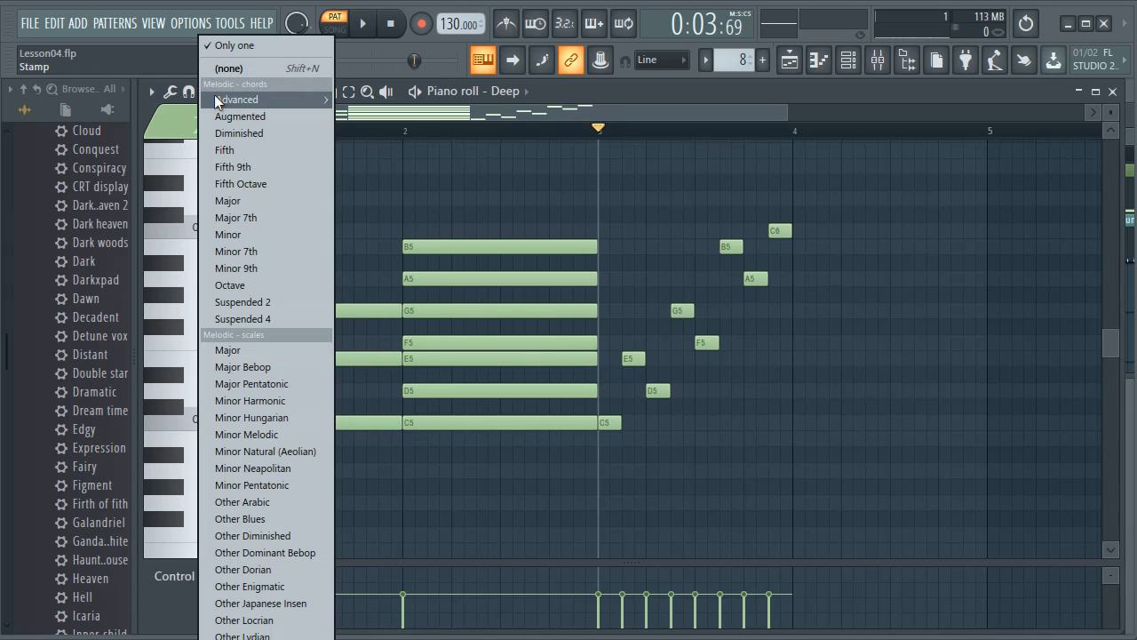
{"action": "left_click", "coordinate": [209, 91]}
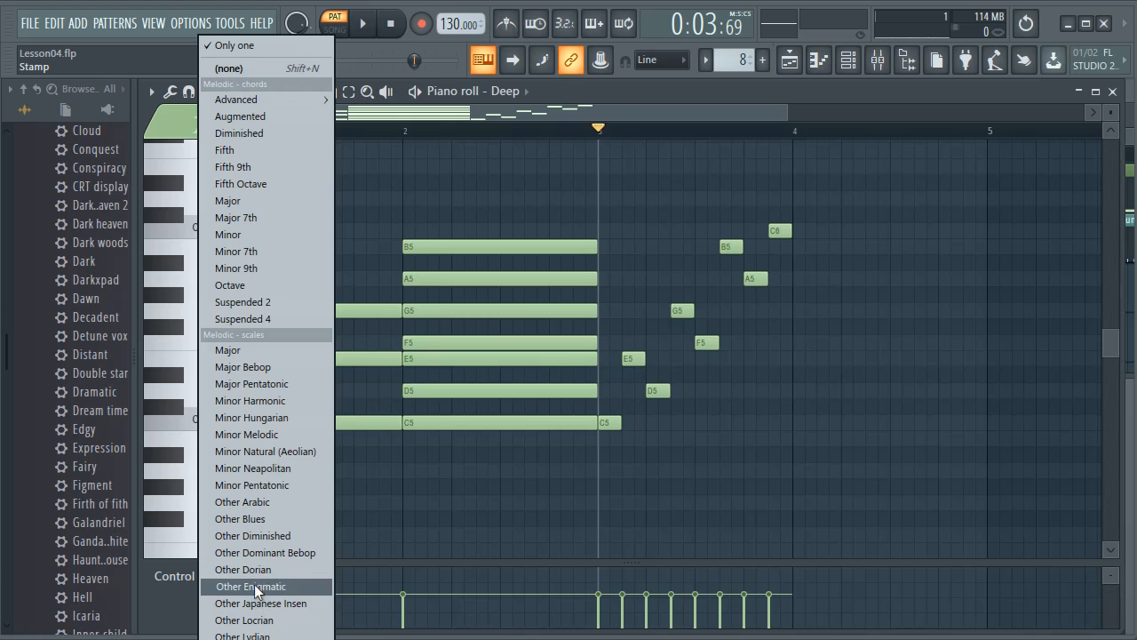
- Stamp an Other Blues scale rooted on C5 at the start of bar 4 and lengthen its notes to three steps
{"action": "left_click", "coordinate": [259, 520]}
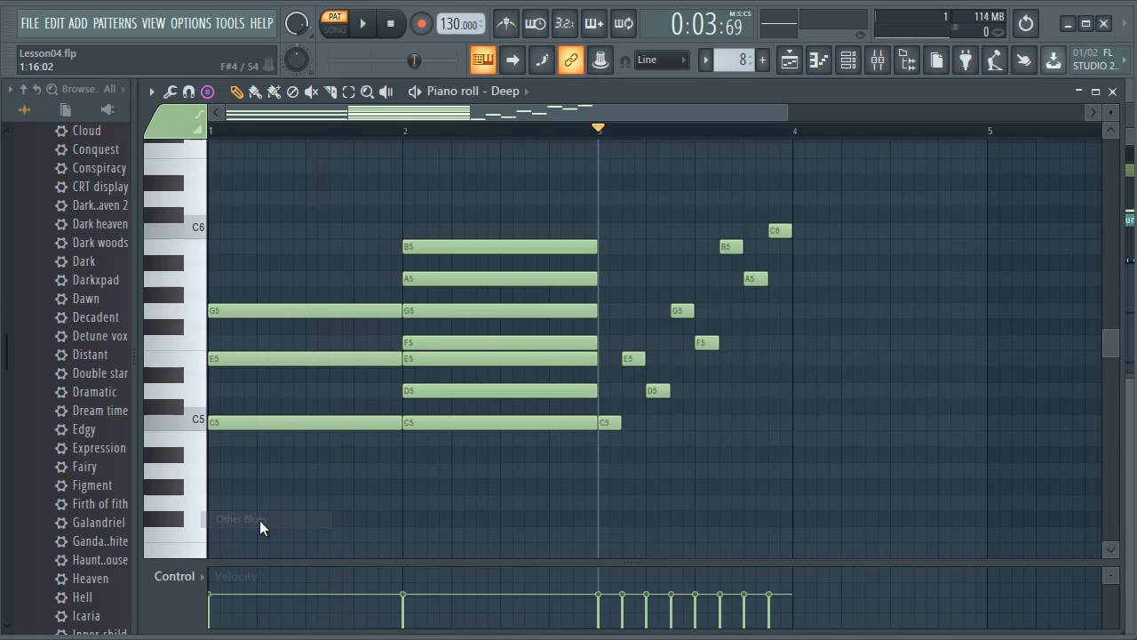
{"action": "left_click", "coordinate": [805, 423]}
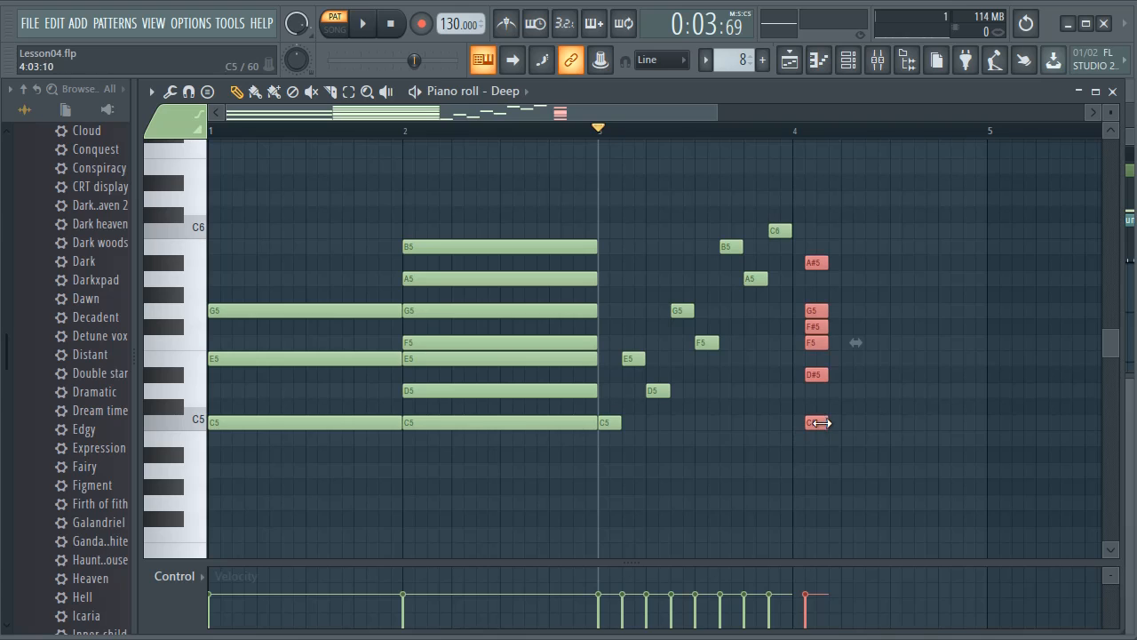
{"action": "left_click_drag", "start_coordinate": [811, 423], "coordinate": [835, 424]}
- Write a melody after the stamped scale with two-step C5, D#5, G5 and F5 notes and a longer F#5 ending bar 4
{"action": "left_click", "coordinate": [844, 423]}
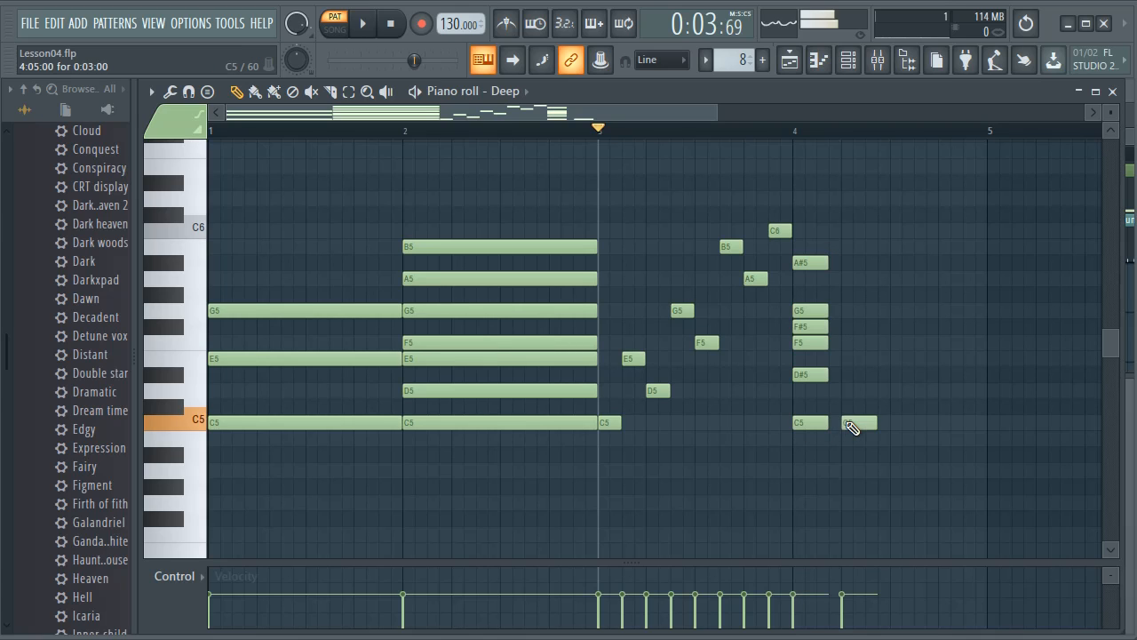
{"action": "left_click", "coordinate": [896, 375]}
{"action": "left_click", "coordinate": [903, 376]}
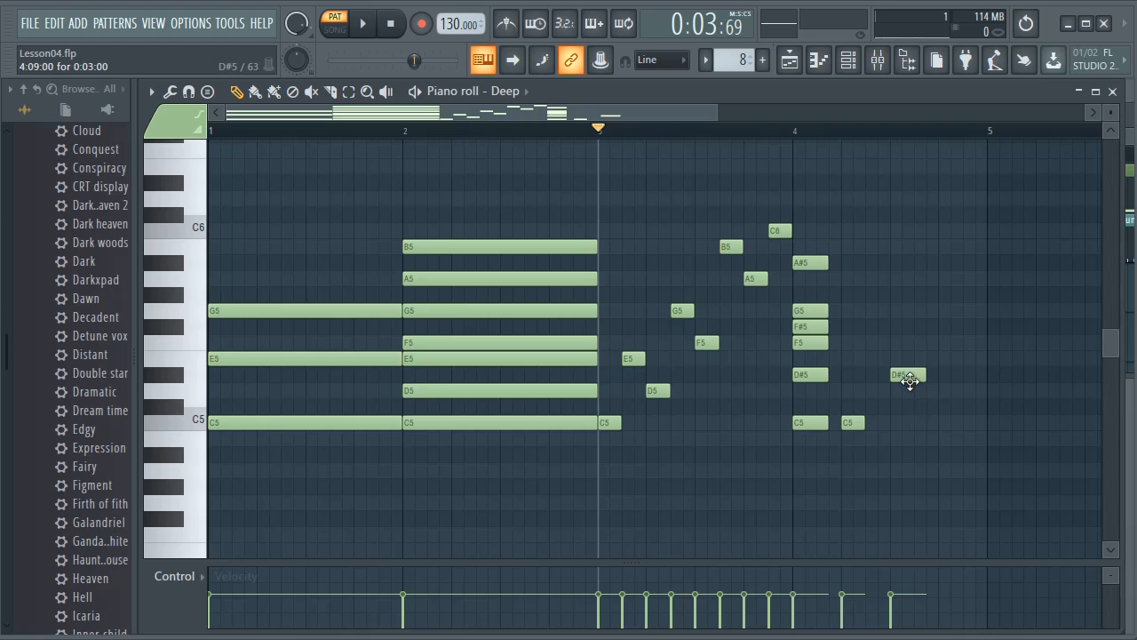
{"action": "mouse_move", "coordinate": [909, 380]}
{"action": "left_mouse_down"}
{"action": "mouse_move", "coordinate": [886, 381]}
{"action": "mouse_move", "coordinate": [897, 378]}
{"action": "left_mouse_up"}
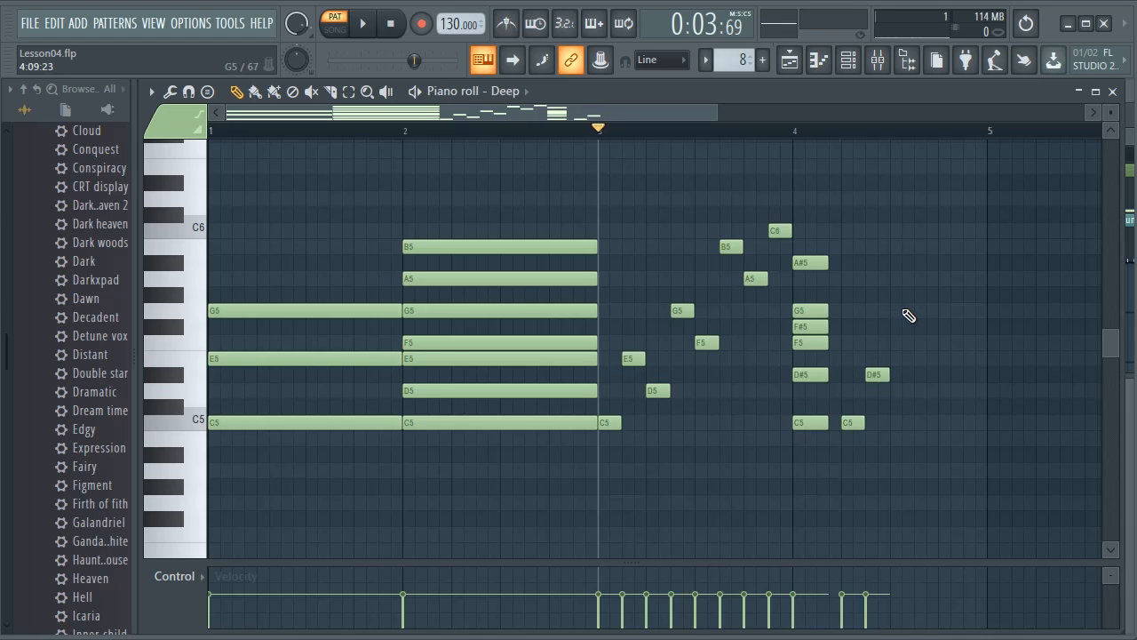
{"action": "left_click", "coordinate": [908, 315]}
{"action": "left_click", "coordinate": [905, 316]}
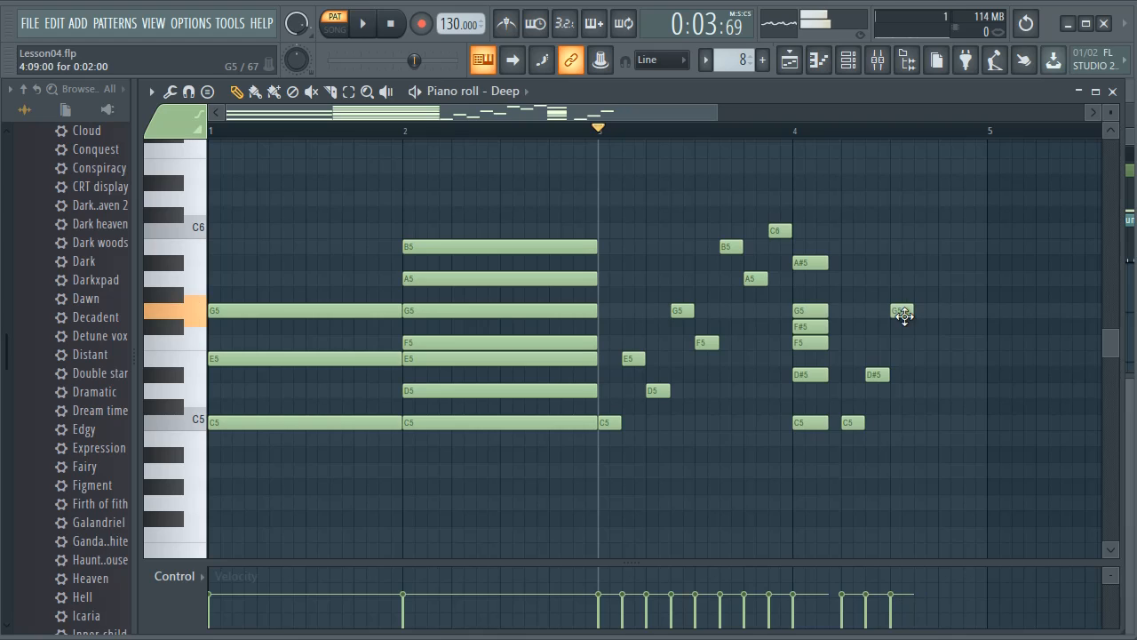
{"action": "left_click", "coordinate": [921, 343]}
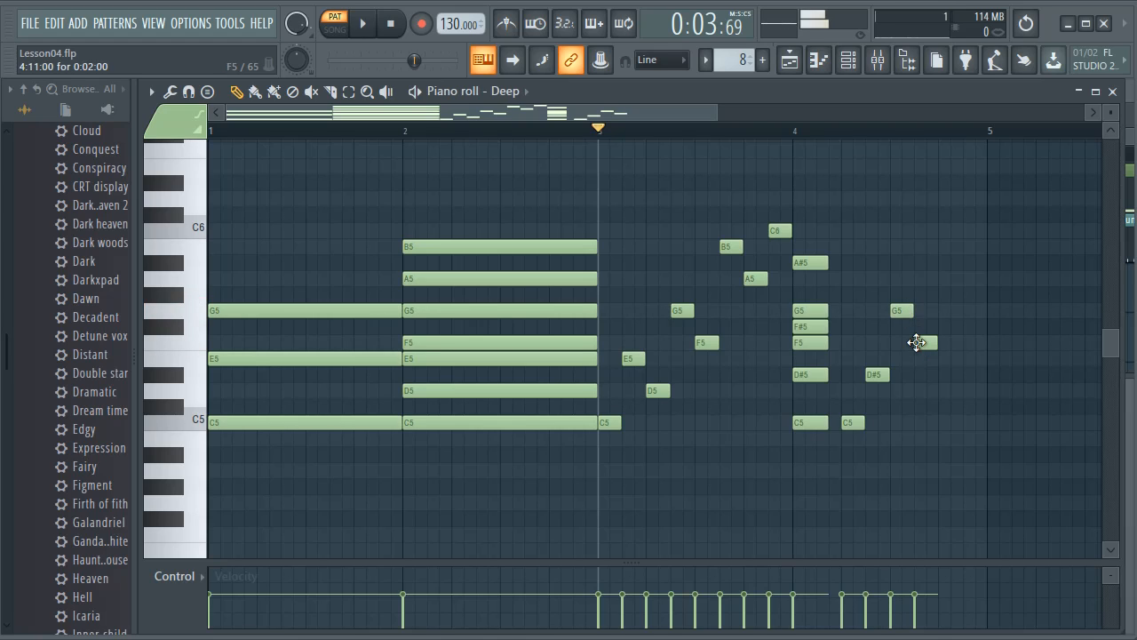
{"action": "left_click", "coordinate": [944, 326]}
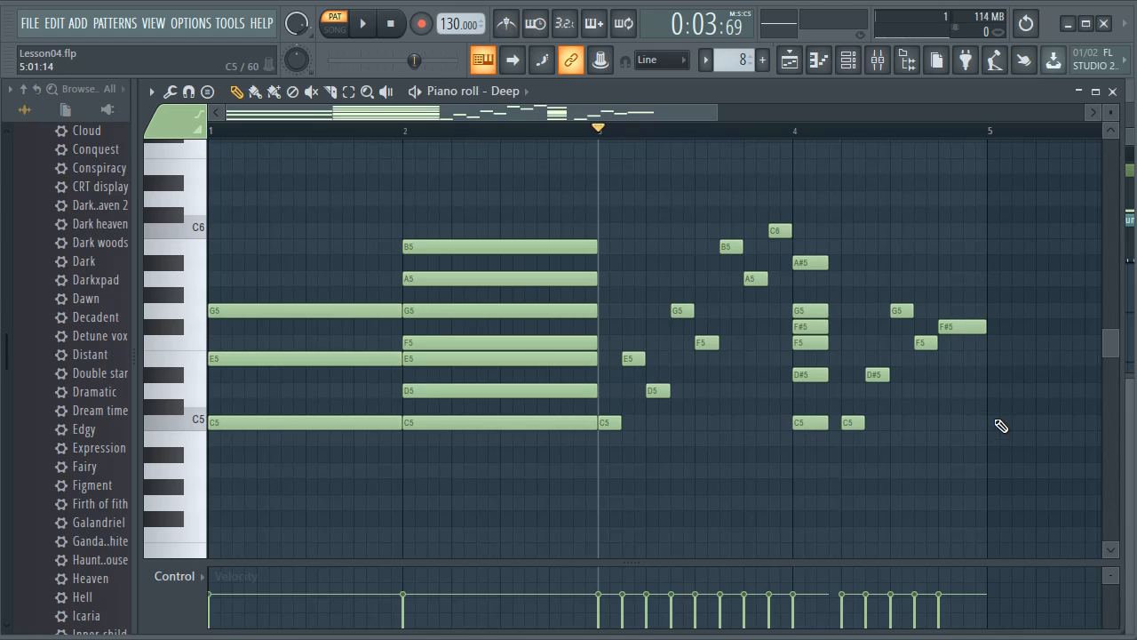
- Continue the blues melody into bar 5 with four-step C5 and A#5 notes
{"action": "left_click", "coordinate": [1001, 425]}
{"action": "left_click", "coordinate": [1018, 421]}
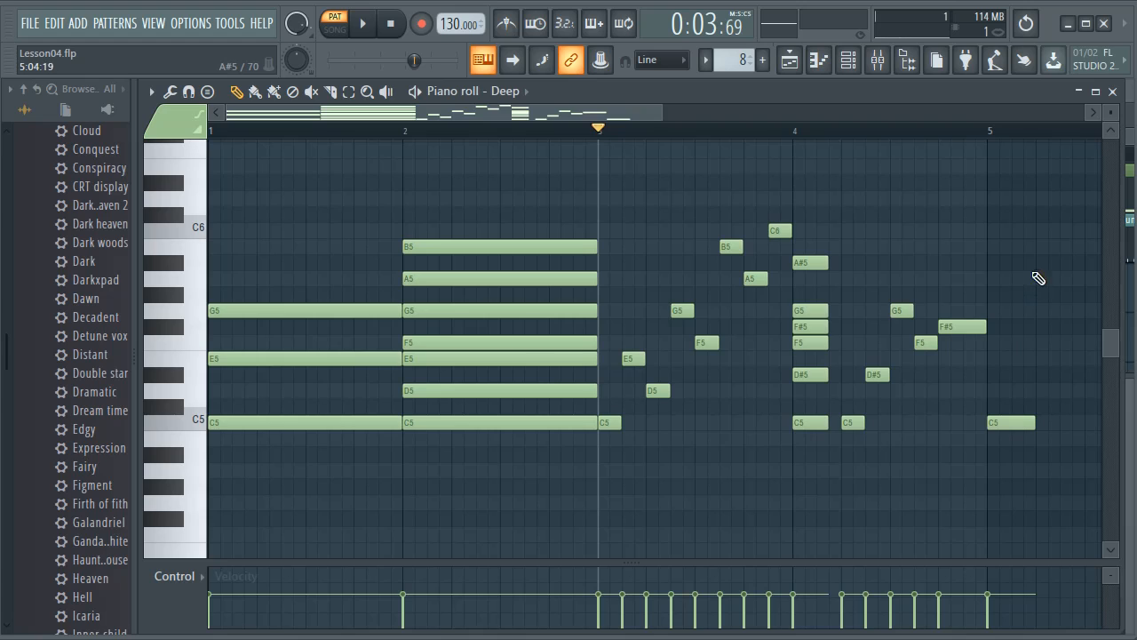
{"action": "left_click", "coordinate": [1045, 264]}
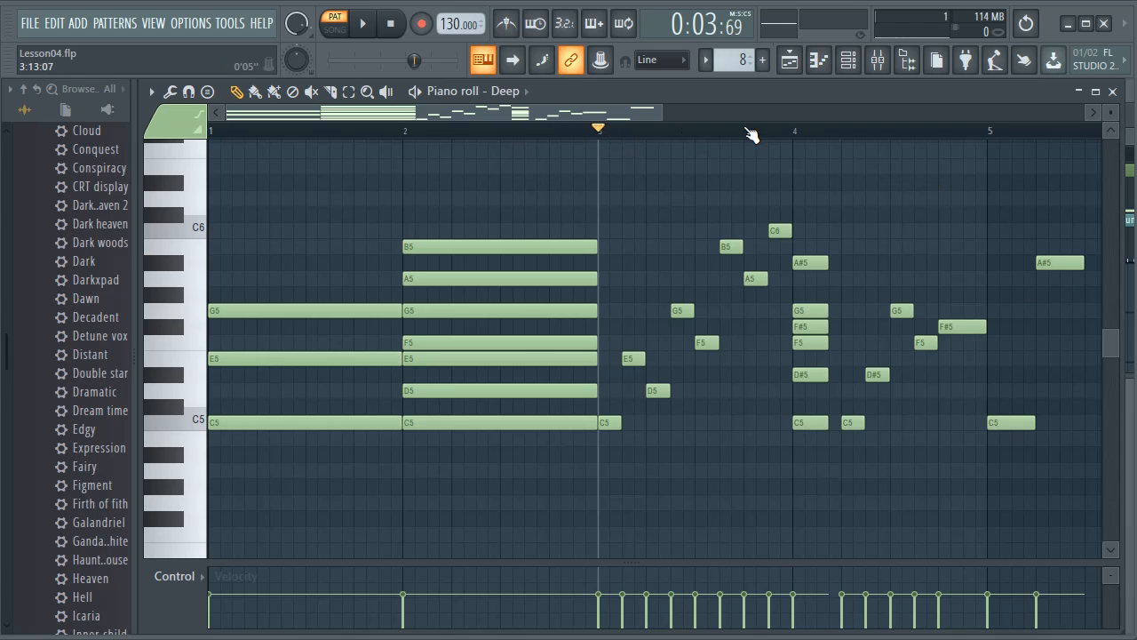
- Set the playback position to the first melody note after the bar 4 scale and listen to the blues melody
{"action": "left_click_drag", "start_coordinate": [795, 138], "coordinate": [845, 137]}
{"action": "key", "text": "space"}
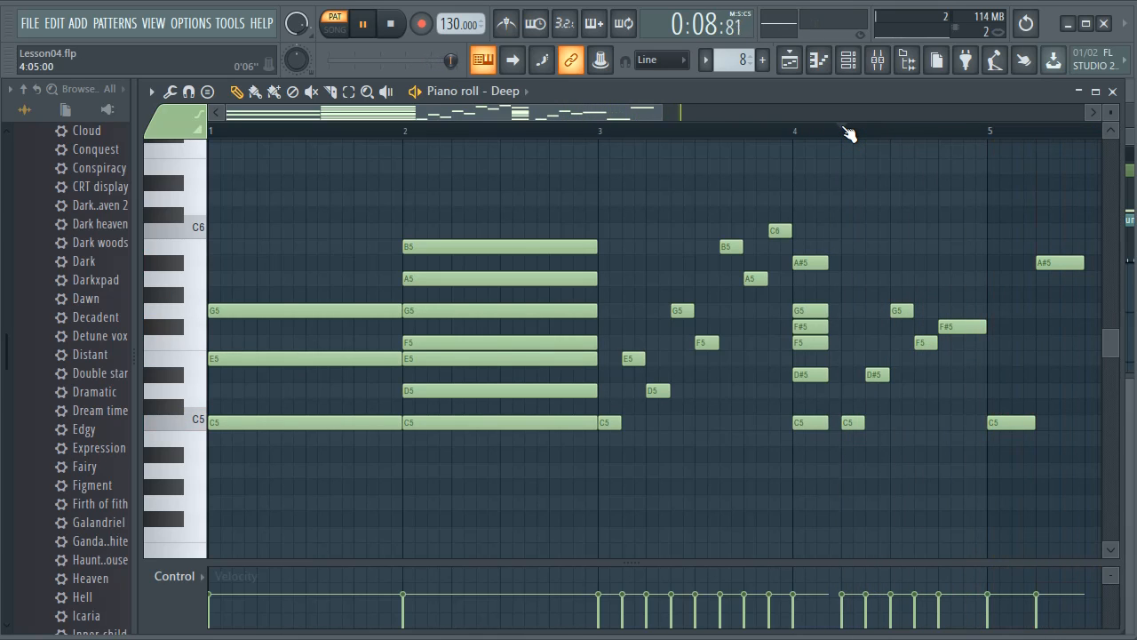
{"action": "key", "text": "space"}
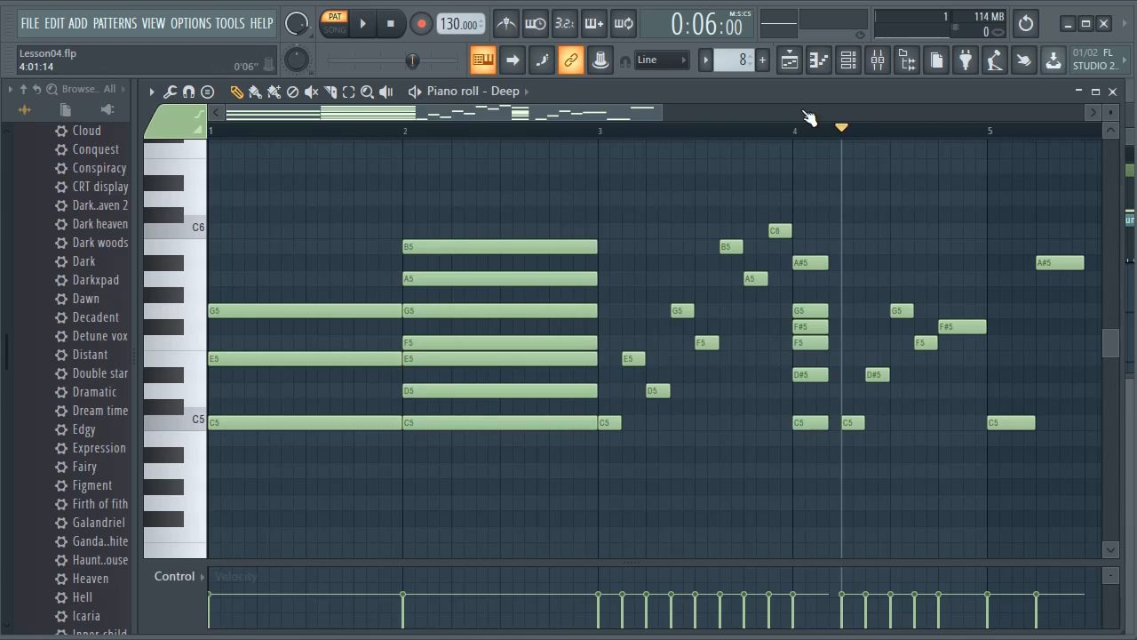
- Create an empty pattern 9 with its default name and move the piano roll clear of the channel rack
{"action": "left_click", "coordinate": [763, 61]}
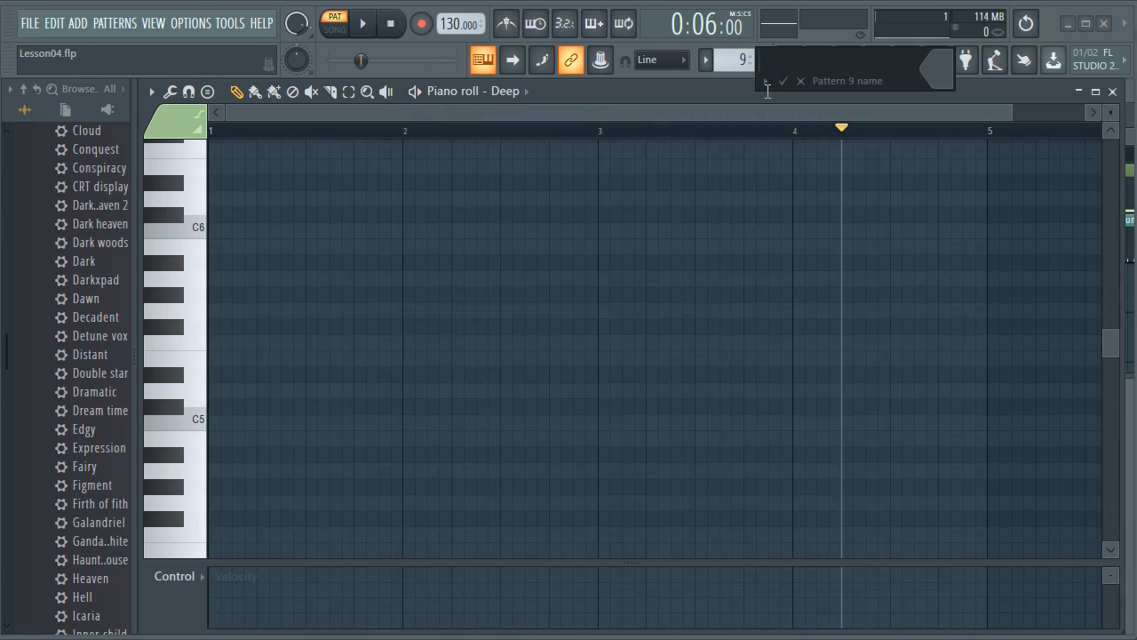
{"action": "left_click", "coordinate": [783, 81]}
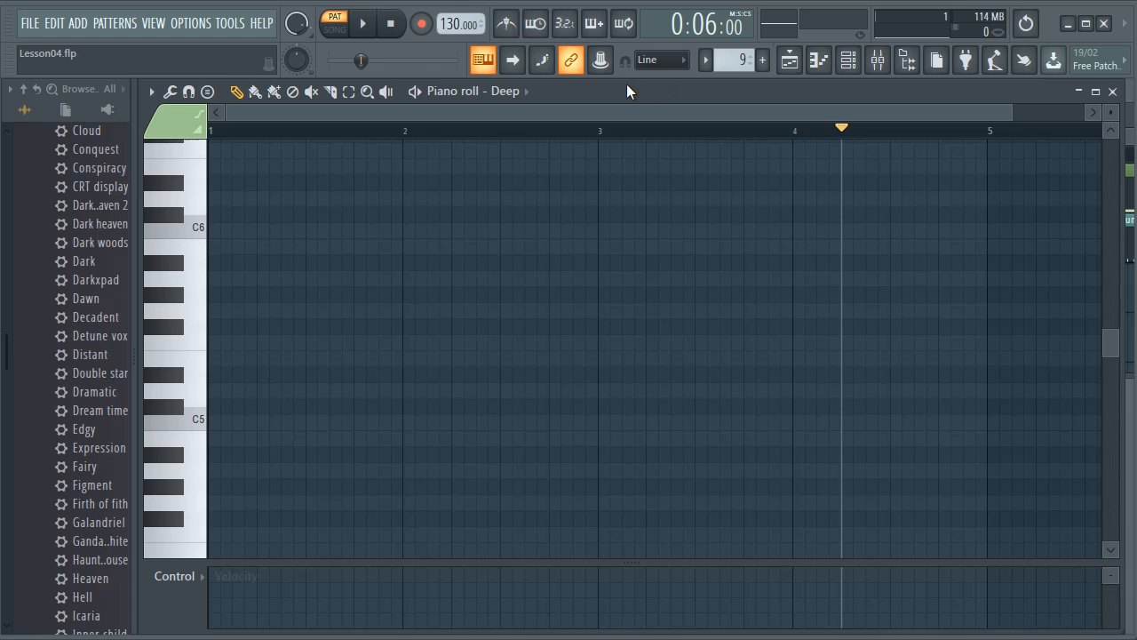
{"action": "left_click_drag", "start_coordinate": [626, 90], "coordinate": [516, 468]}
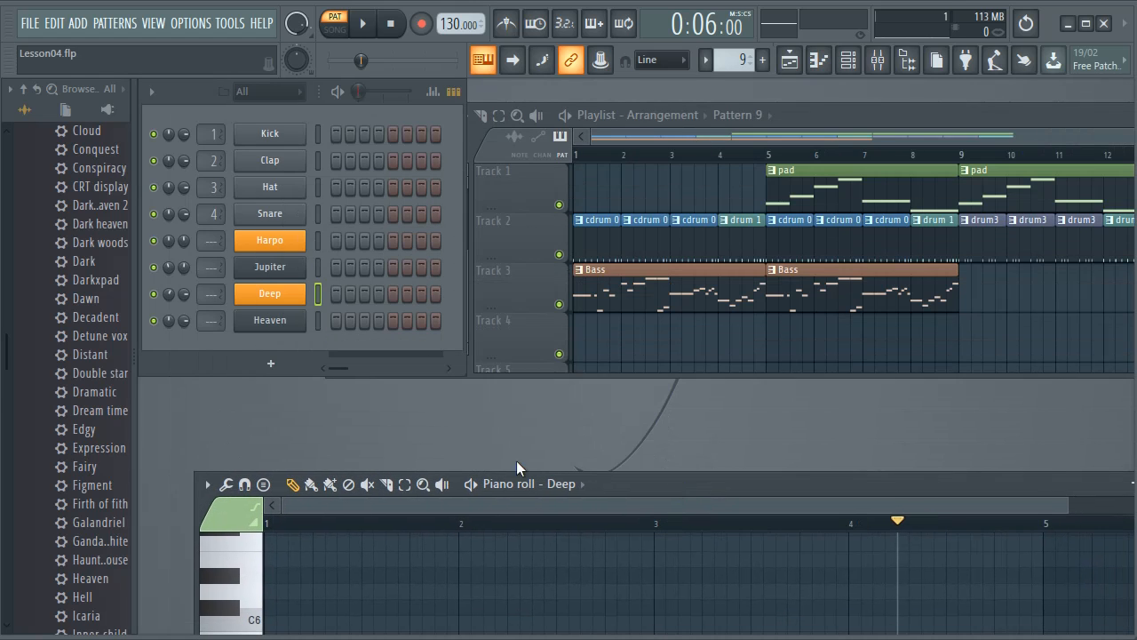
- Replace the Heaven channel's sound with the Sytrus pad preset CRT display
{"action": "scroll", "coordinate": [62, 383], "scroll_direction": "up", "scroll_amount": 10}
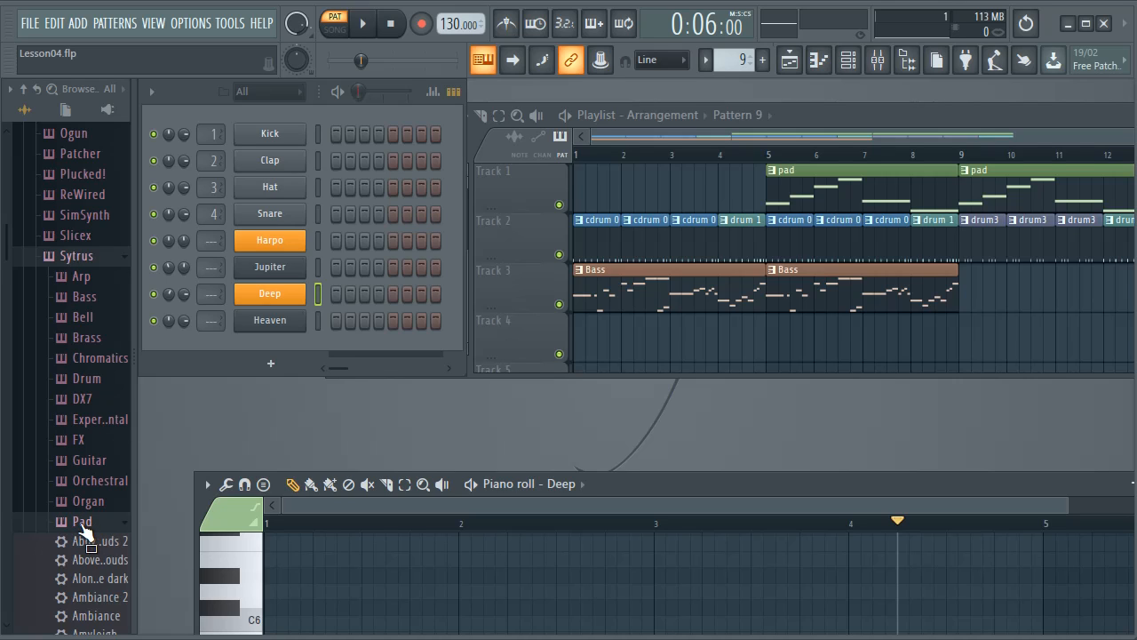
{"action": "scroll", "coordinate": [89, 538], "scroll_direction": "down", "scroll_amount": 5}
{"action": "scroll", "coordinate": [90, 534], "scroll_direction": "down", "scroll_amount": 1}
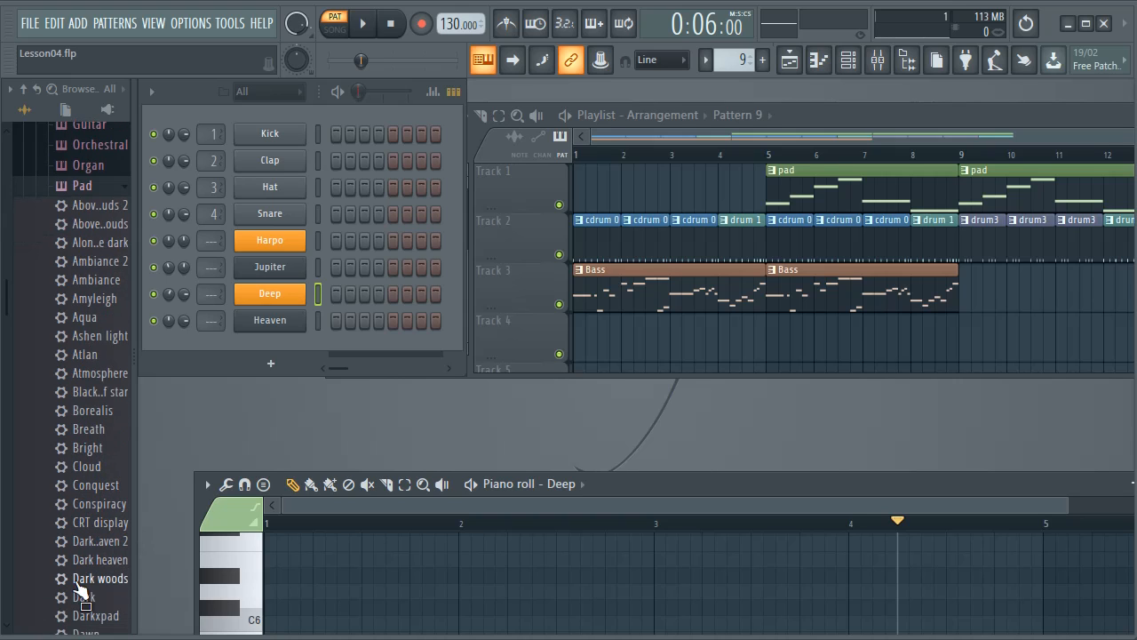
{"action": "left_click_drag", "start_coordinate": [89, 523], "coordinate": [274, 319]}
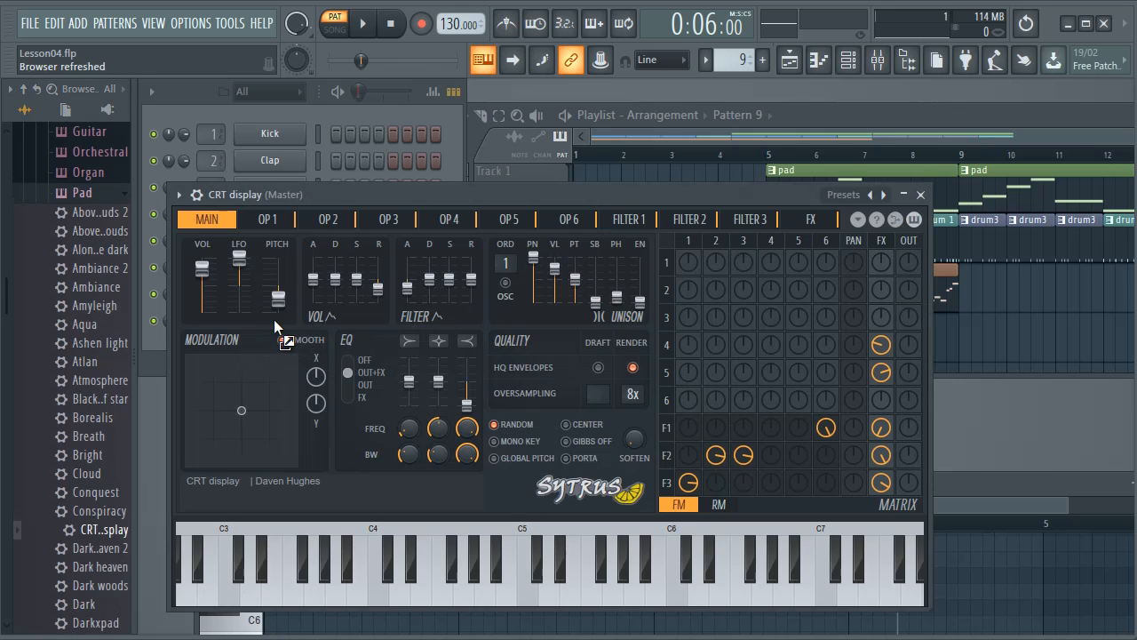
- Audition the CRT display preset at C4, C5 and C6, and close the instrument window
{"action": "left_click", "coordinate": [533, 598]}
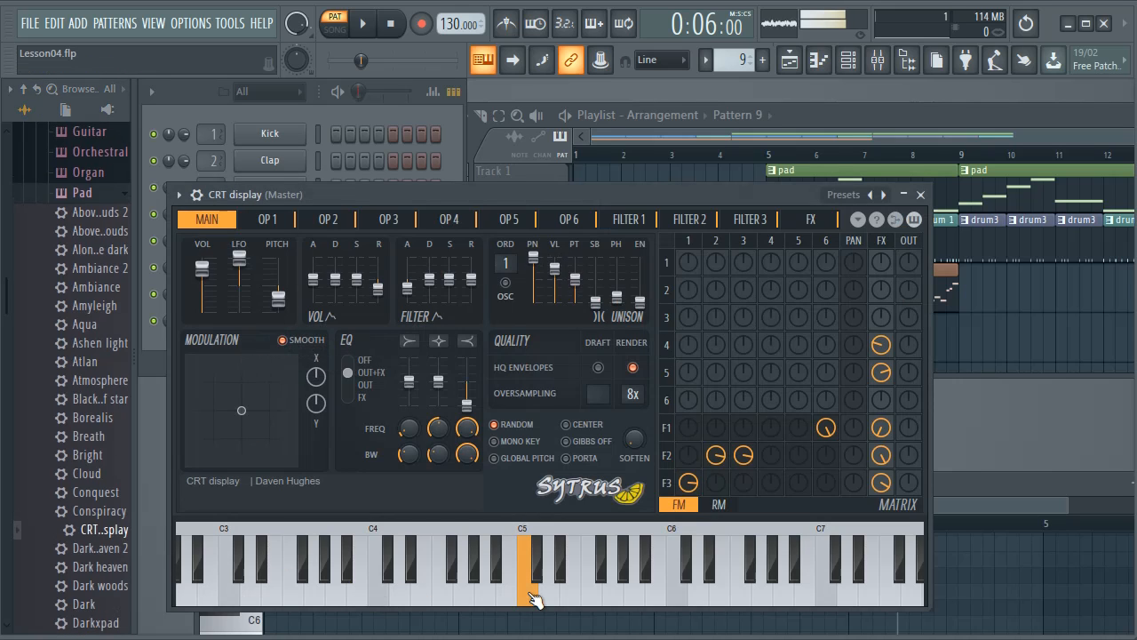
{"action": "left_click", "coordinate": [381, 603]}
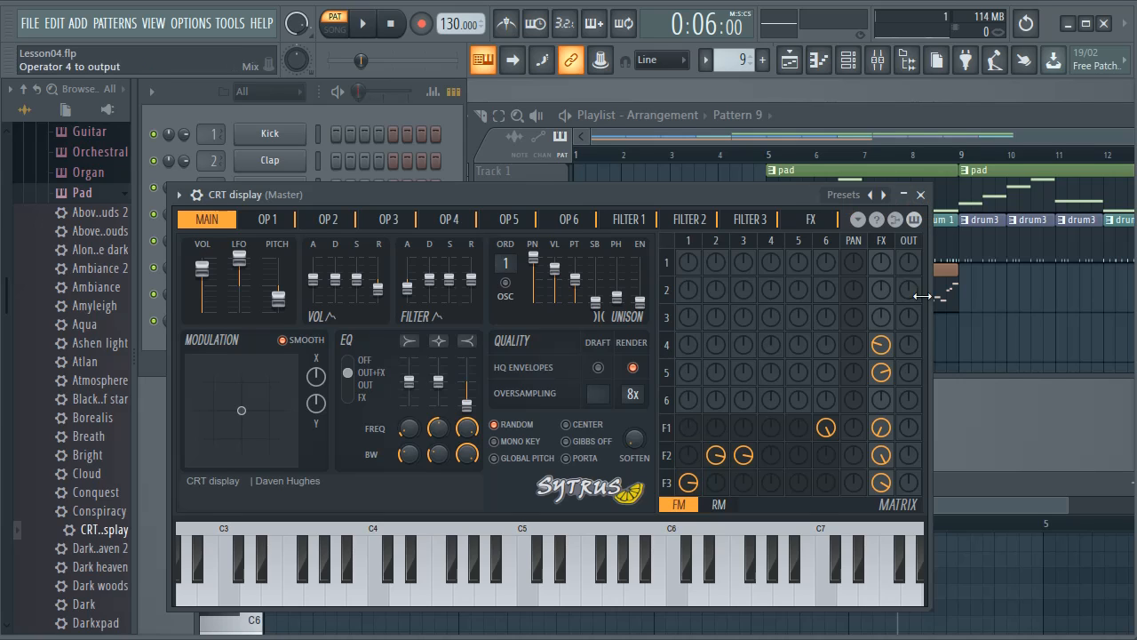
{"action": "left_click", "coordinate": [534, 595]}
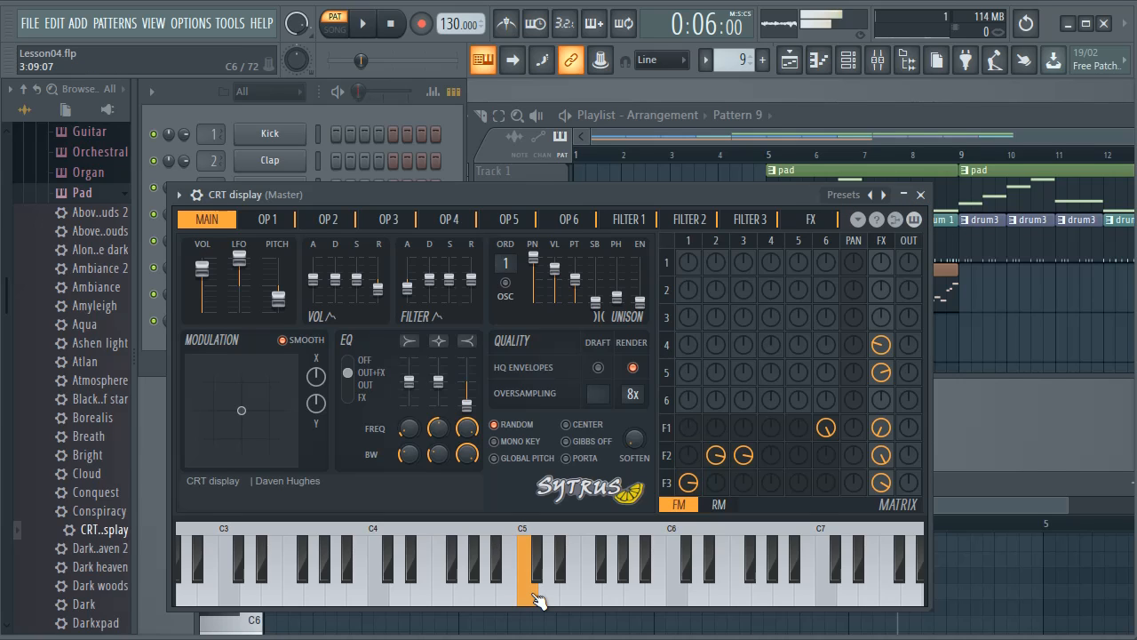
{"action": "left_click", "coordinate": [680, 592]}
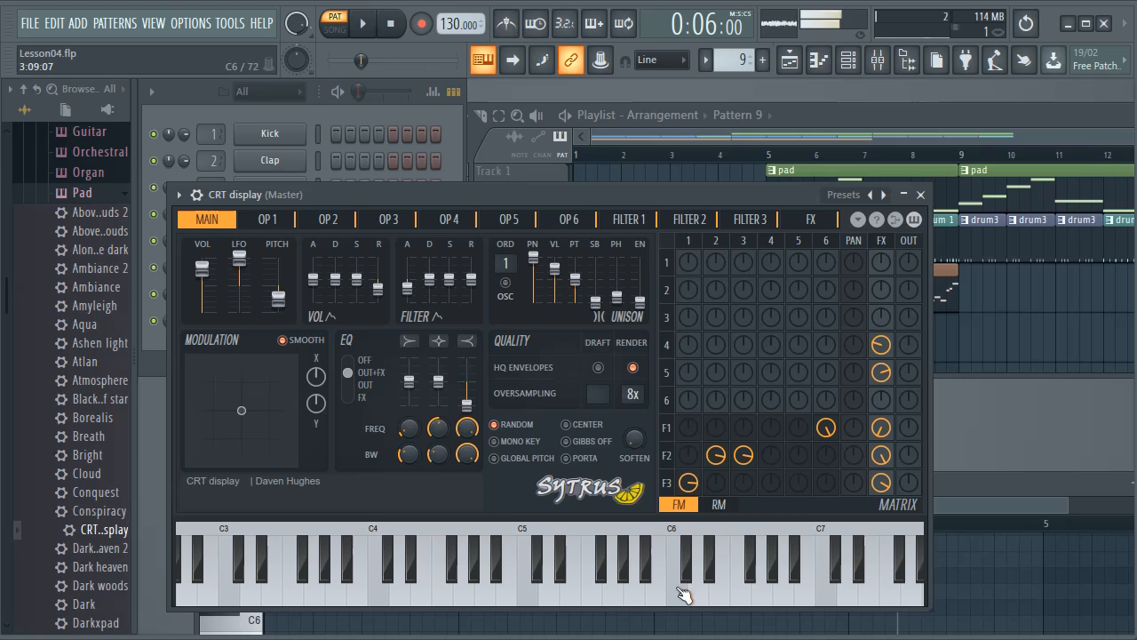
{"action": "left_click", "coordinate": [920, 194]}
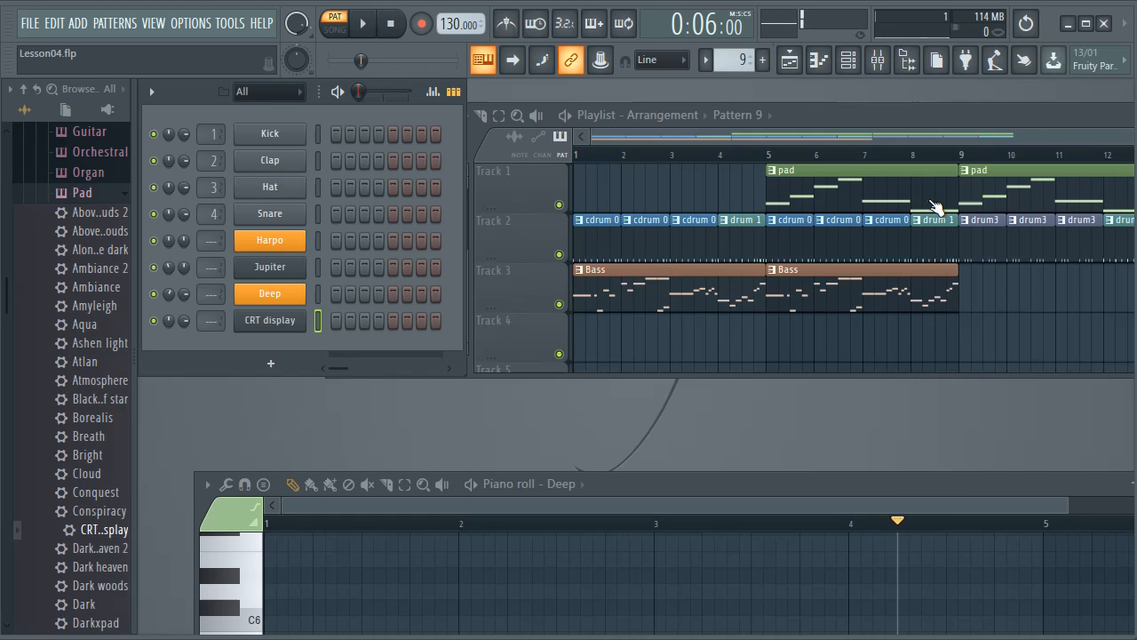
- Select the Bass pattern, show its notes in the Deep piano roll and play it briefly from bar 1
{"action": "left_click", "coordinate": [702, 272]}
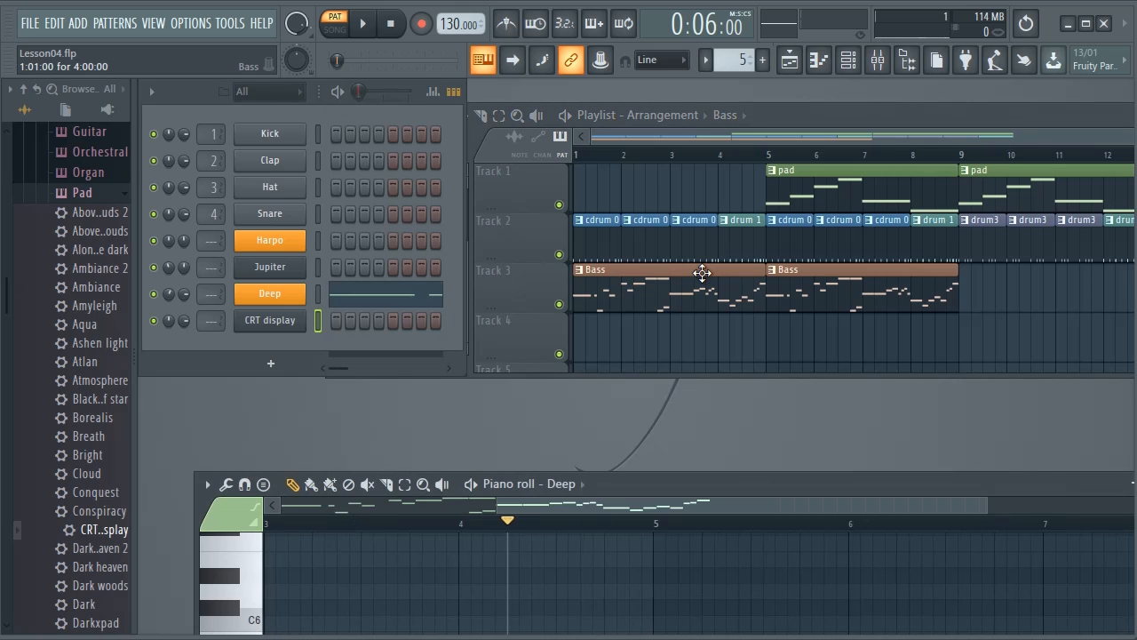
{"action": "left_click_drag", "start_coordinate": [792, 484], "coordinate": [732, 86]}
{"action": "scroll", "coordinate": [741, 248], "scroll_direction": "down", "scroll_amount": 5}
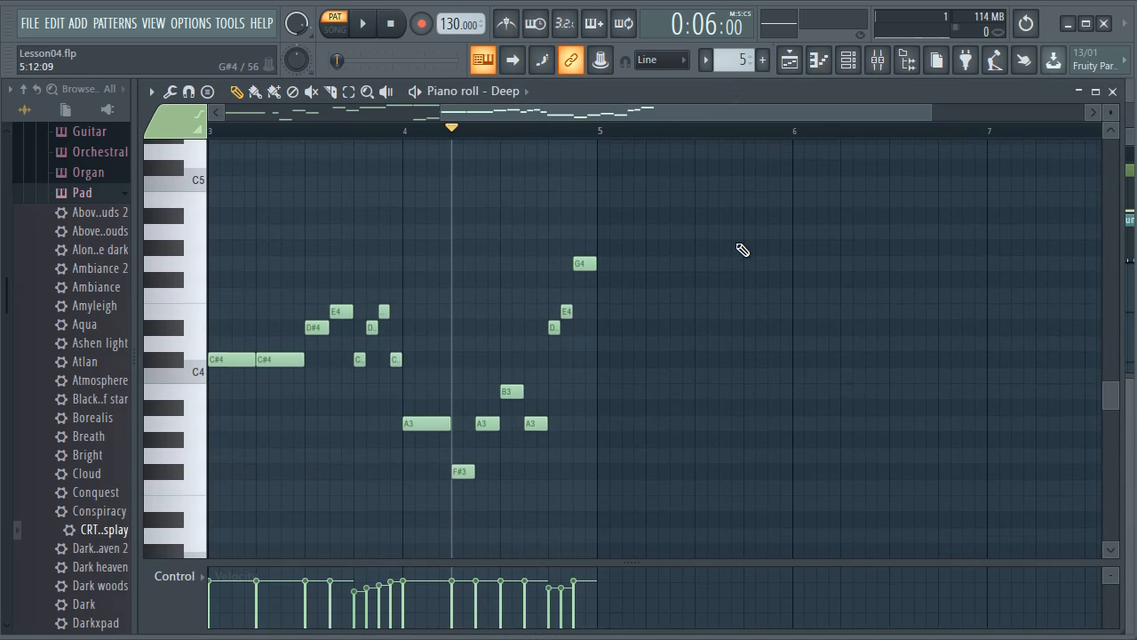
{"action": "left_click_drag", "start_coordinate": [726, 108], "coordinate": [340, 146]}
{"action": "left_click", "coordinate": [216, 131]}
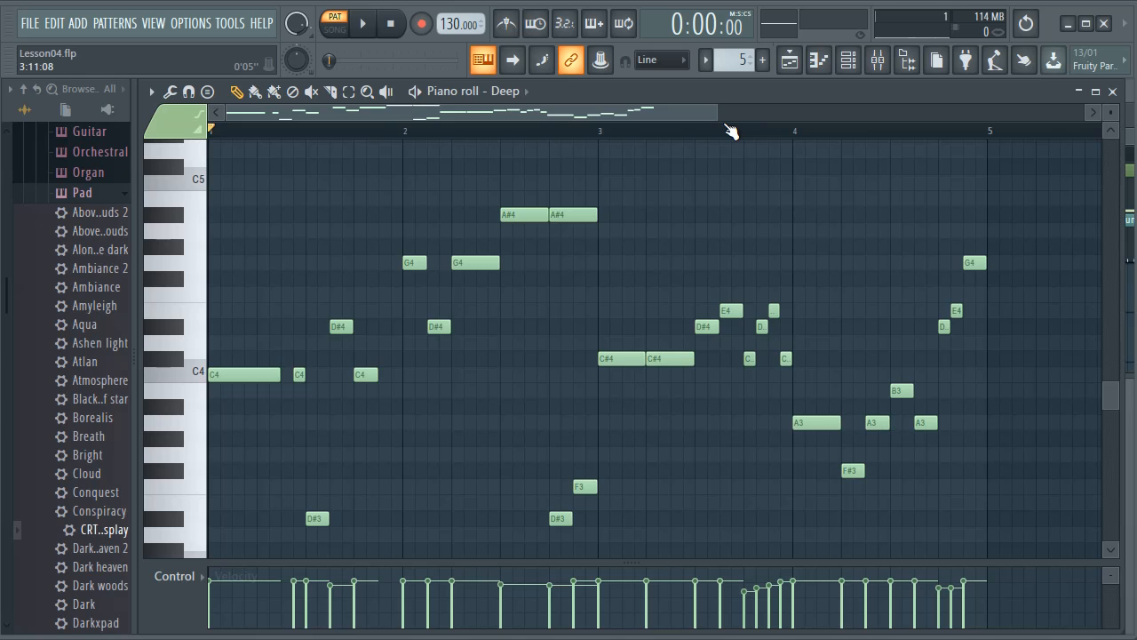
{"action": "key", "text": "space"}
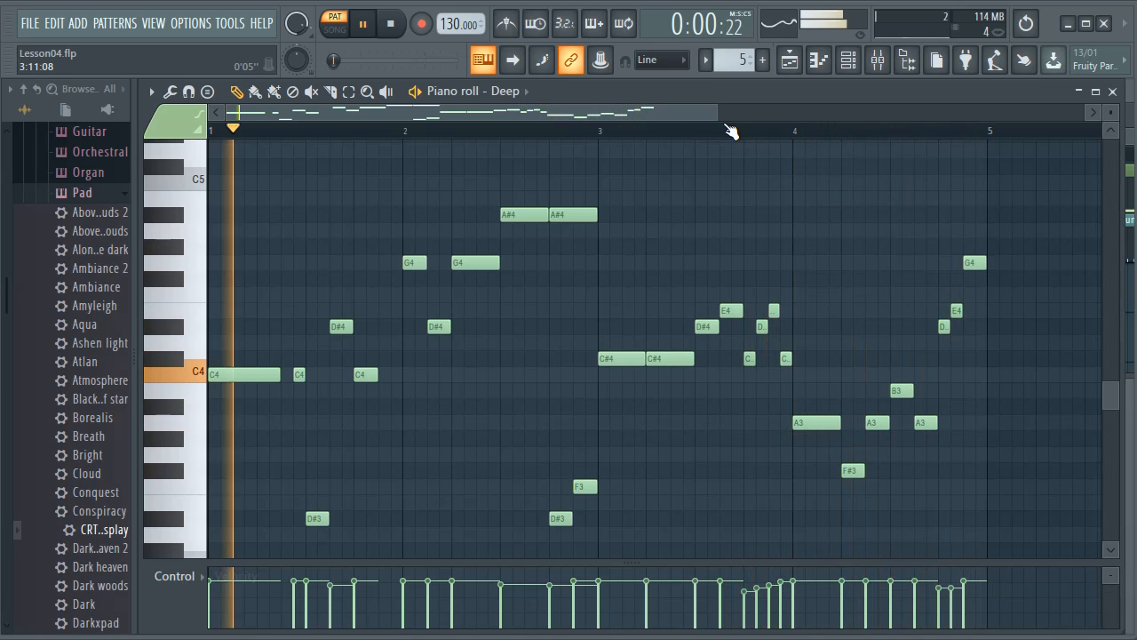
{"action": "key", "text": "space"}
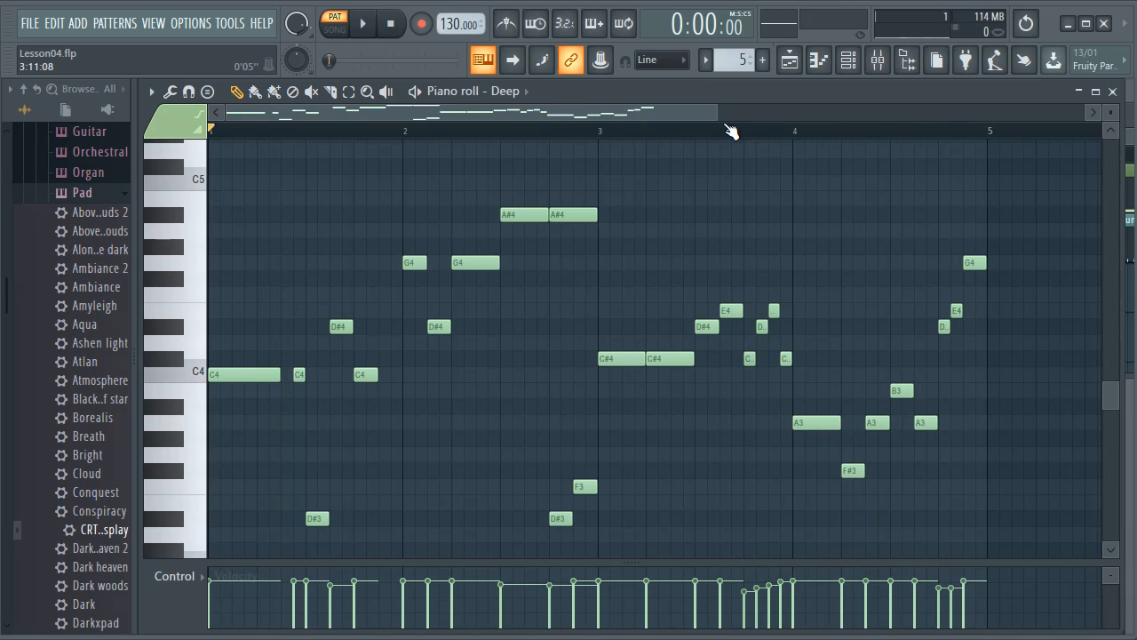
- Audition the C4 and D#4 bass notes, and compare the D#4 and E4 pitches on the piano roll's keyboard
{"action": "left_click", "coordinate": [228, 376]}
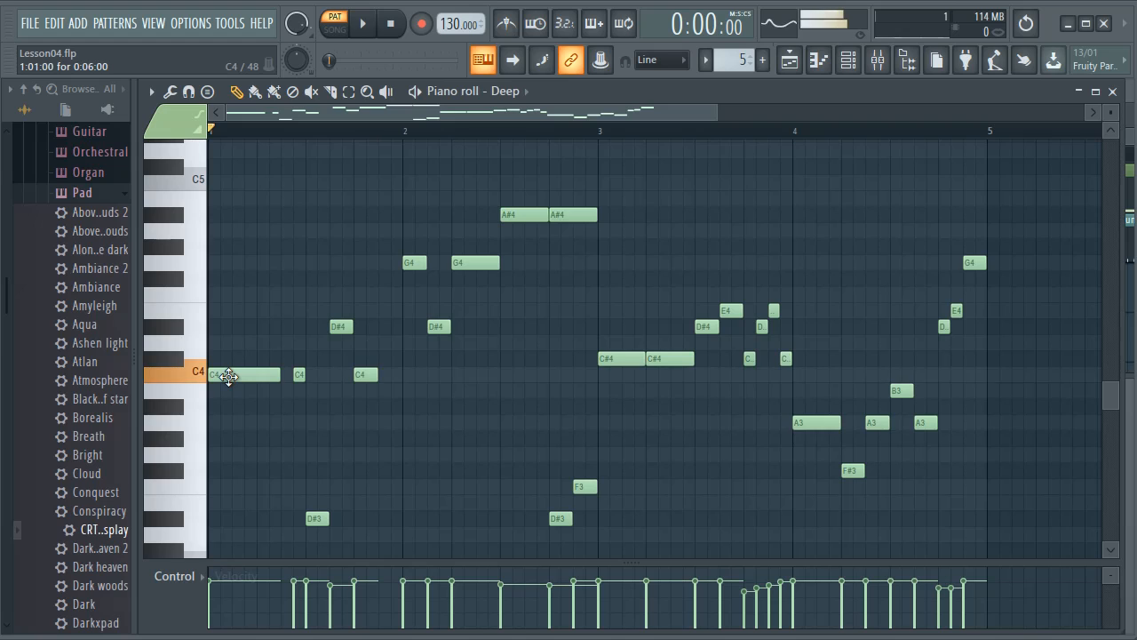
{"action": "left_click", "coordinate": [342, 322]}
{"action": "left_click", "coordinate": [174, 333]}
{"action": "left_click", "coordinate": [184, 334]}
{"action": "left_click", "coordinate": [173, 327]}
{"action": "left_click", "coordinate": [185, 329]}
{"action": "left_click", "coordinate": [155, 328]}
{"action": "left_click", "coordinate": [164, 329]}
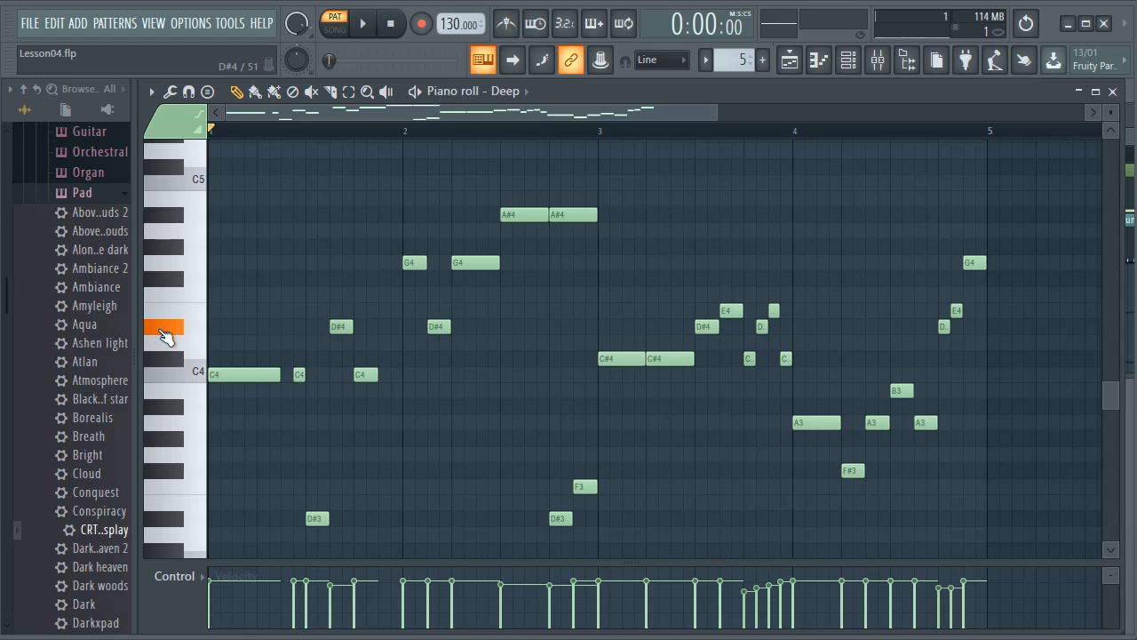
{"action": "left_click", "coordinate": [170, 329]}
{"action": "left_click", "coordinate": [176, 330]}
{"action": "left_click", "coordinate": [184, 332]}
{"action": "left_click", "coordinate": [186, 332]}
{"action": "left_click", "coordinate": [205, 319]}
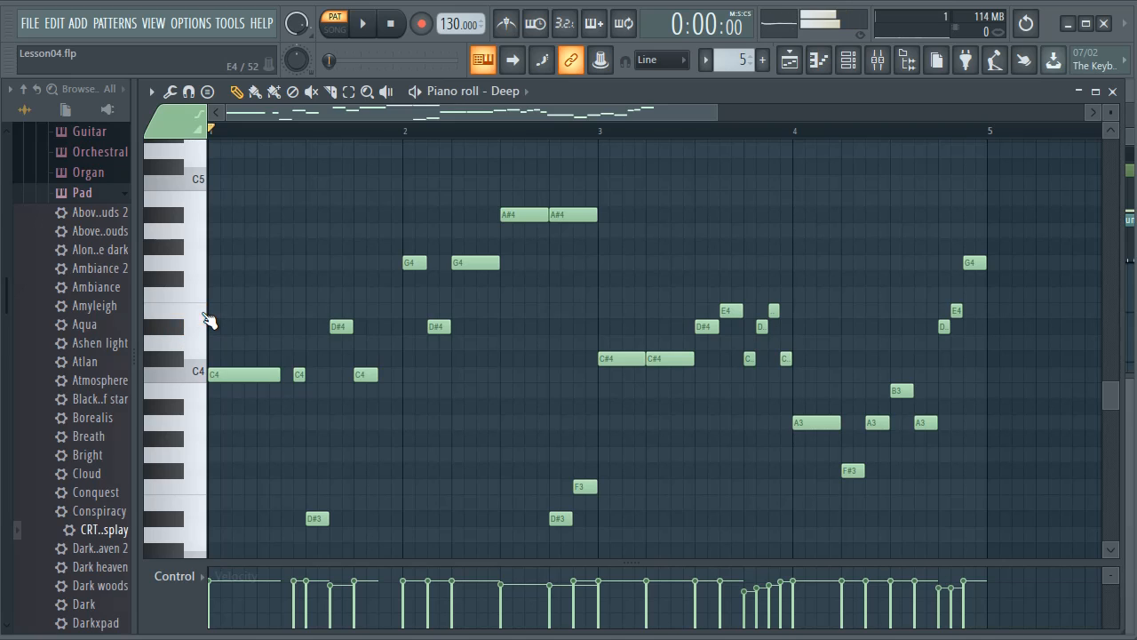
{"action": "left_click", "coordinate": [167, 320]}
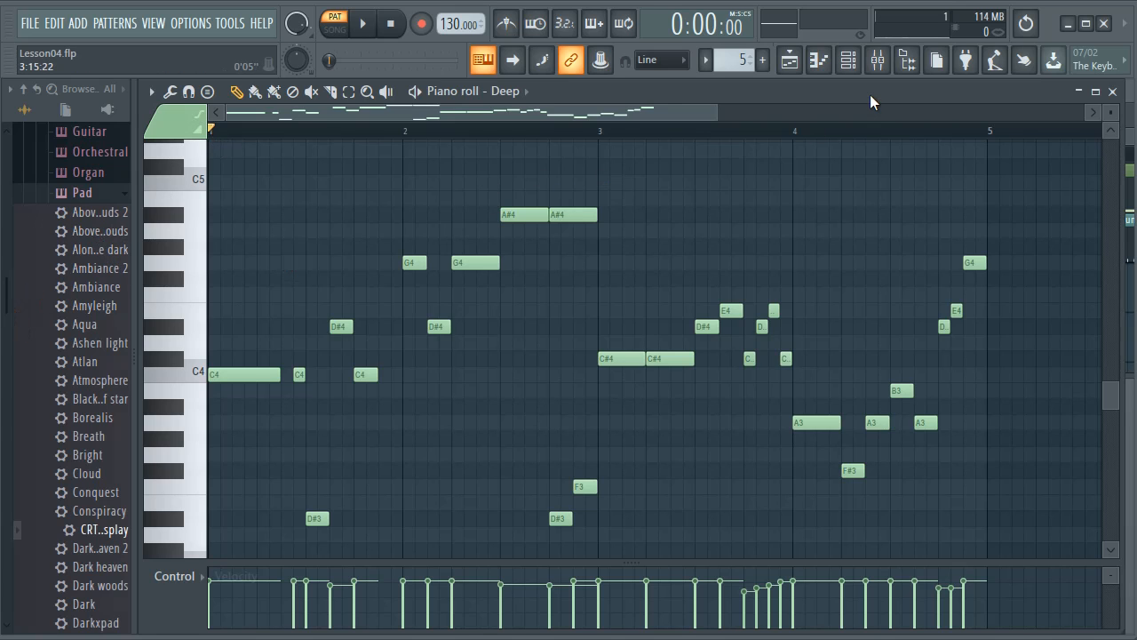
- Move the piano roll below the playlist and play the whole arrangement in song mode
{"action": "left_click_drag", "start_coordinate": [869, 95], "coordinate": [908, 371]}
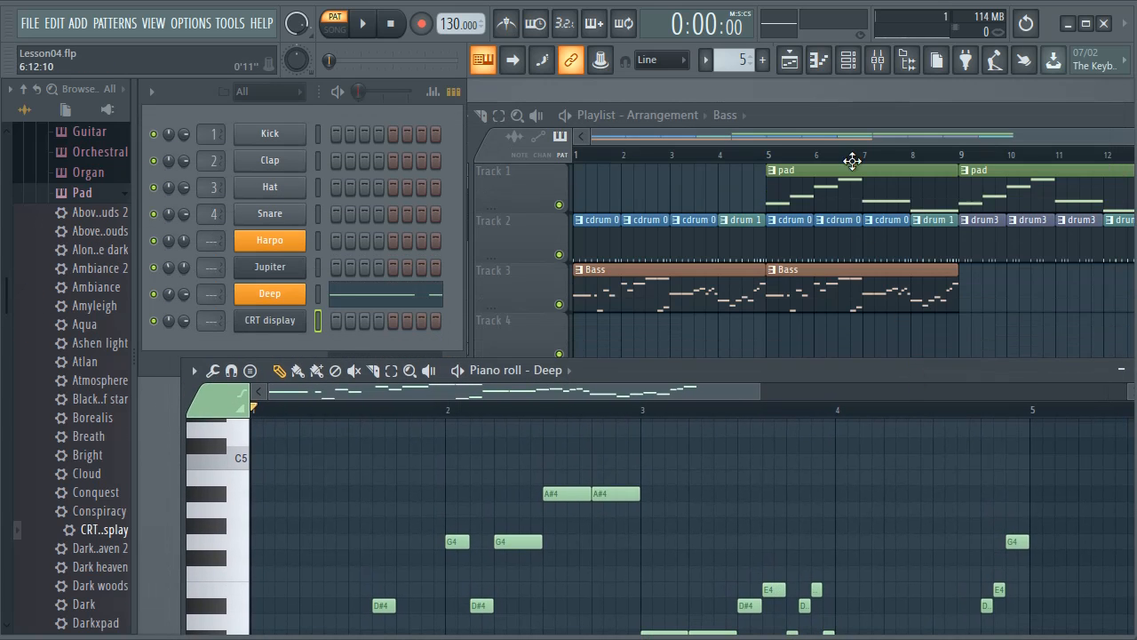
{"action": "left_click", "coordinate": [843, 107]}
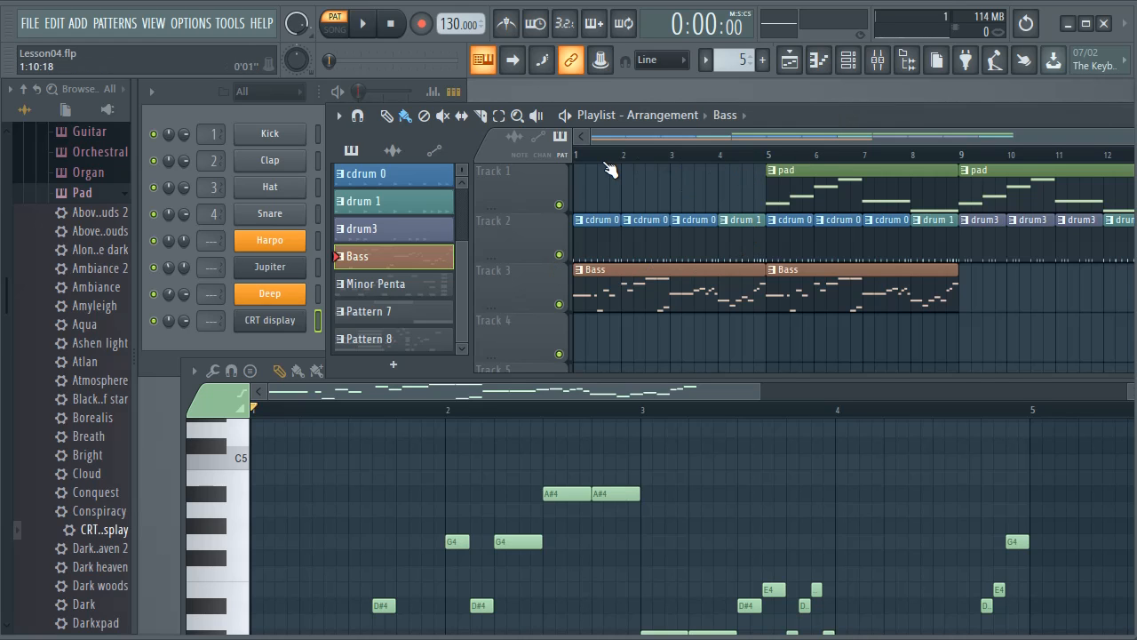
{"action": "key", "text": "space"}
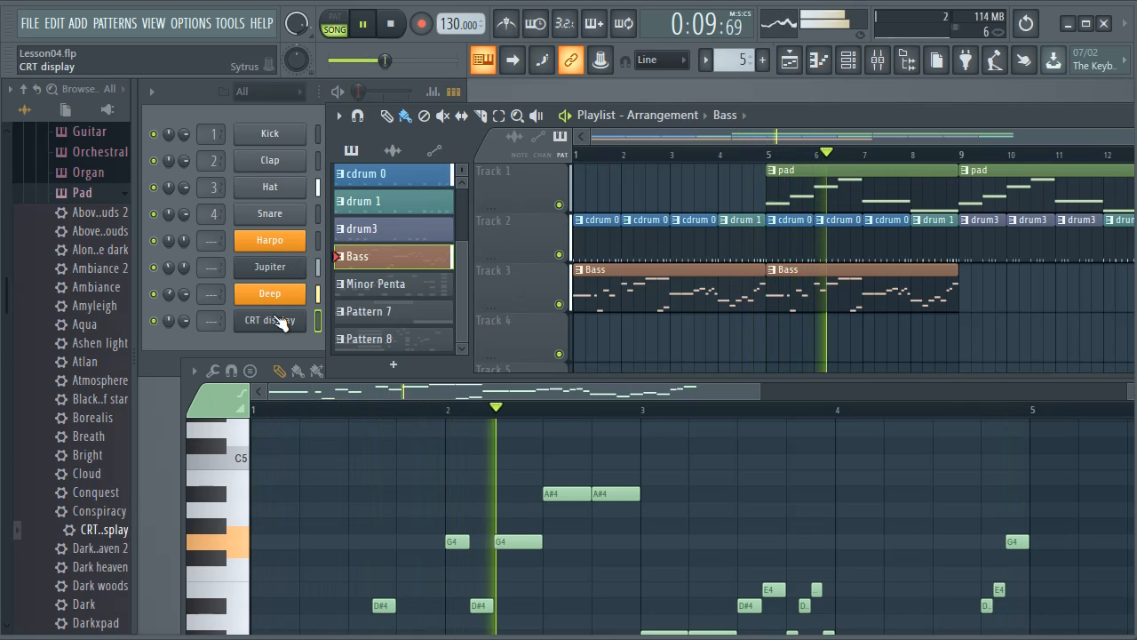
- Stop playback and replace the Jupiter channel's sound with the Firth of fith preset from the Sytrus Pad presets
{"action": "scroll", "coordinate": [71, 511], "scroll_direction": "down", "scroll_amount": 7}
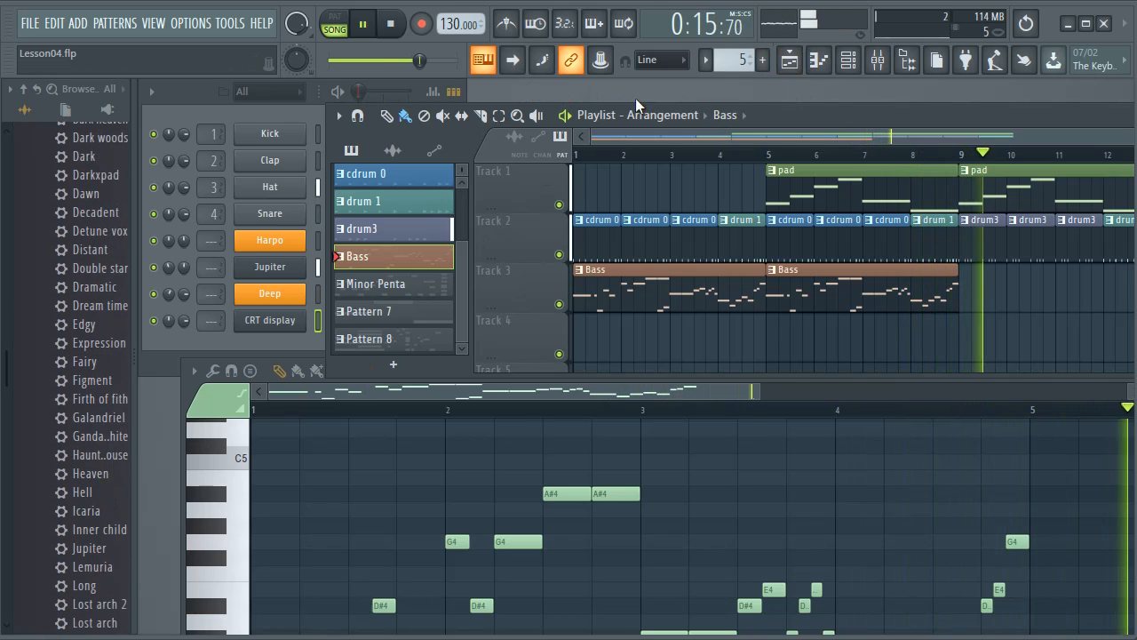
{"action": "left_click", "coordinate": [570, 118]}
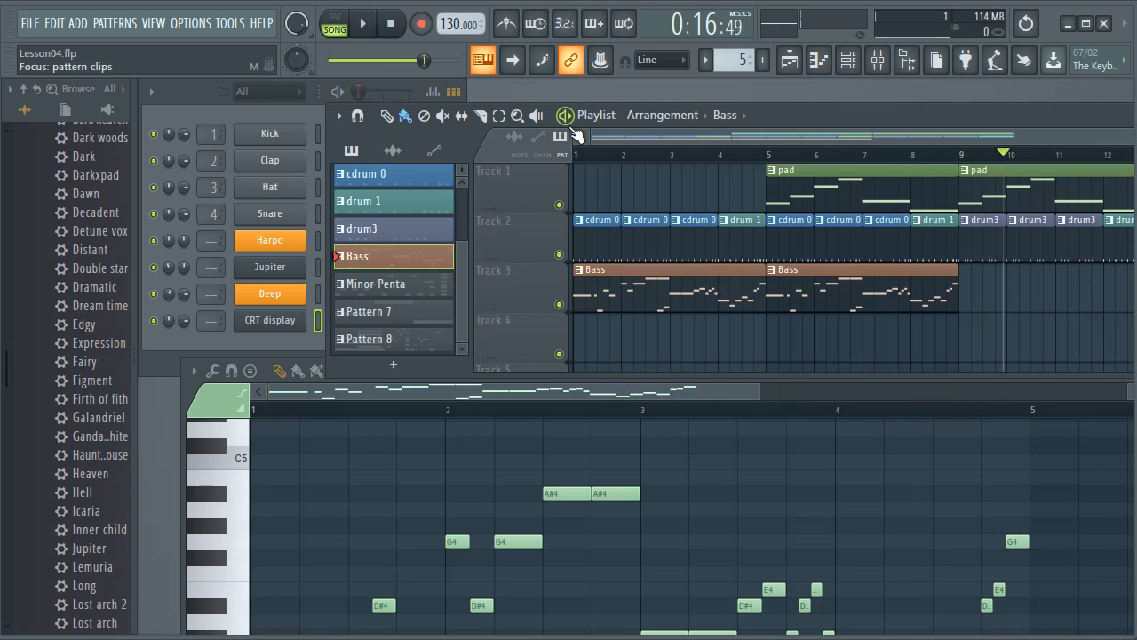
{"action": "scroll", "coordinate": [82, 509], "scroll_direction": "down", "scroll_amount": 6}
{"action": "scroll", "coordinate": [82, 508], "scroll_direction": "up", "scroll_amount": 6}
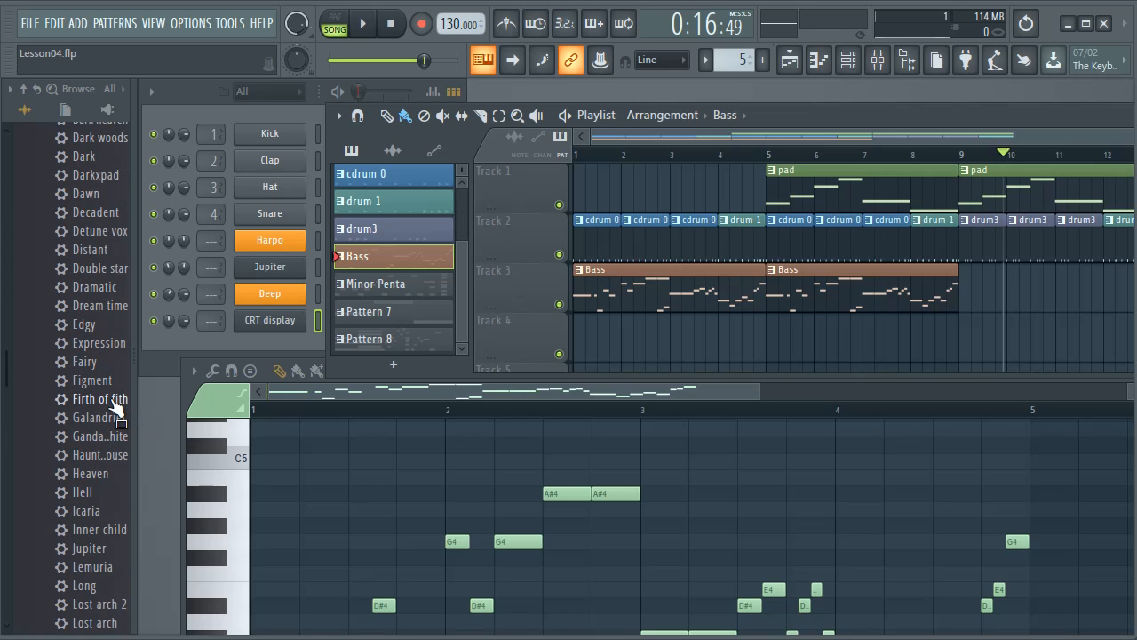
{"action": "left_click_drag", "start_coordinate": [115, 407], "coordinate": [272, 266]}
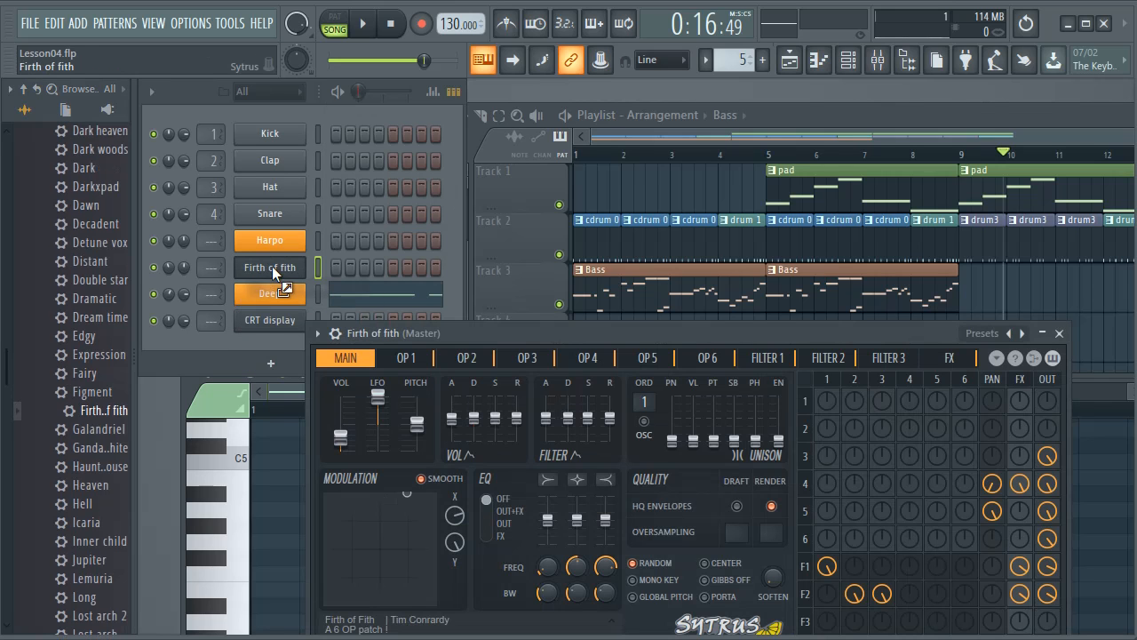
- Play the arrangement from just before bar 4, lower the Firth of fith channel's volume and stop playback
{"action": "left_click", "coordinate": [773, 117]}
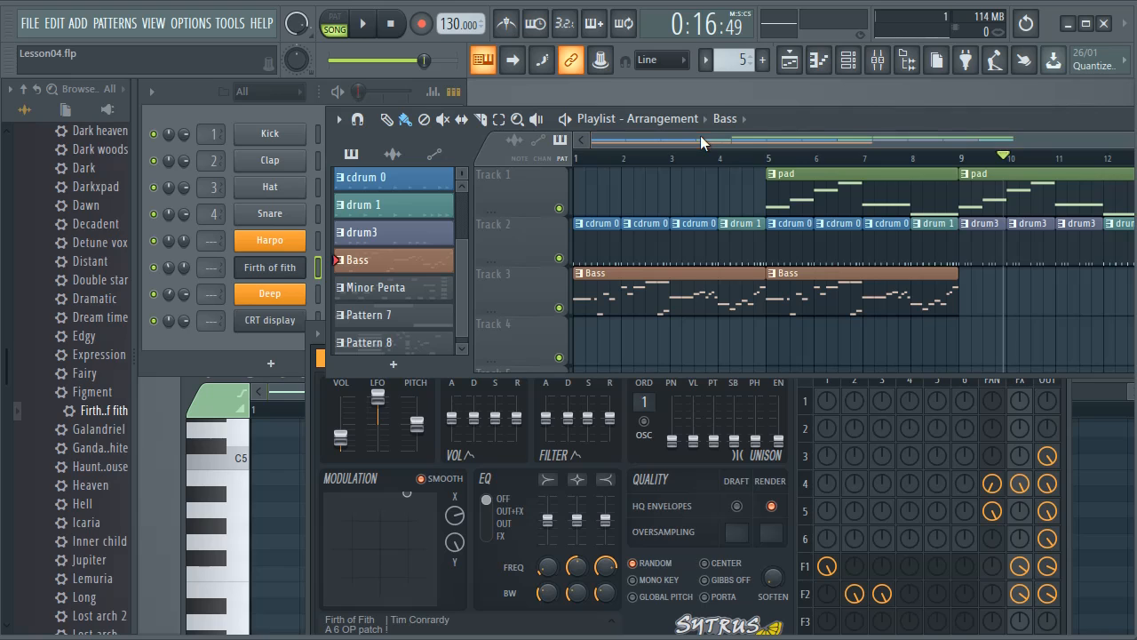
{"action": "left_click", "coordinate": [716, 160]}
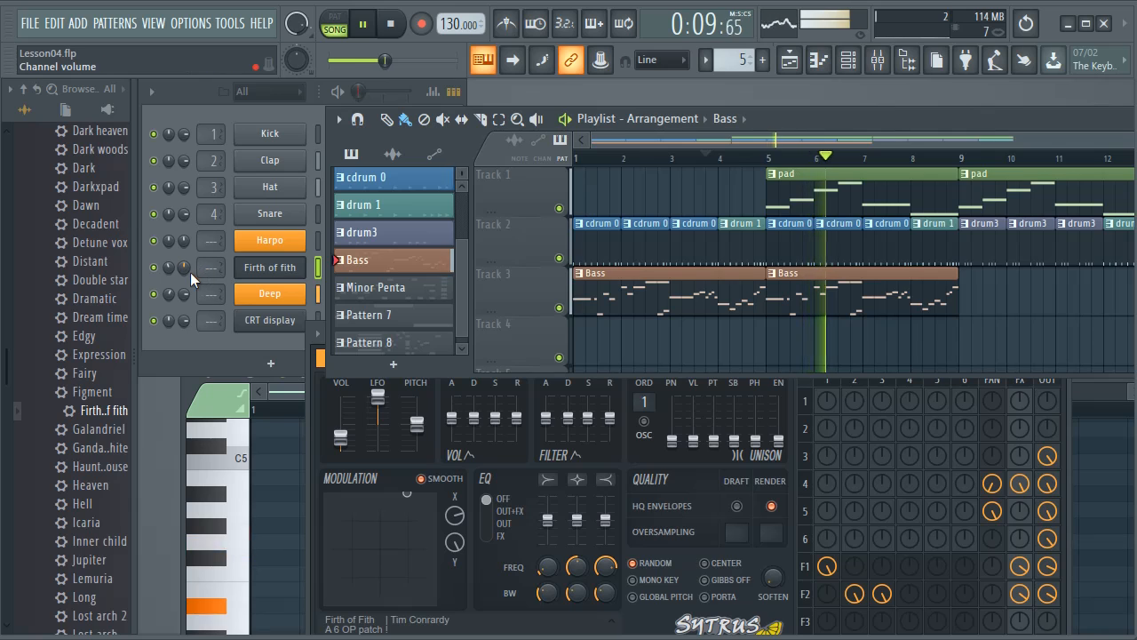
{"action": "mouse_move", "coordinate": [190, 270]}
{"action": "left_mouse_down"}
{"action": "mouse_move", "coordinate": [181, 323]}
{"action": "mouse_move", "coordinate": [203, 140]}
{"action": "mouse_move", "coordinate": [194, 279]}
{"action": "mouse_move", "coordinate": [167, 288]}
{"action": "mouse_move", "coordinate": [198, 54]}
{"action": "mouse_move", "coordinate": [178, 277]}
{"action": "left_mouse_up"}
{"action": "key", "text": "space"}
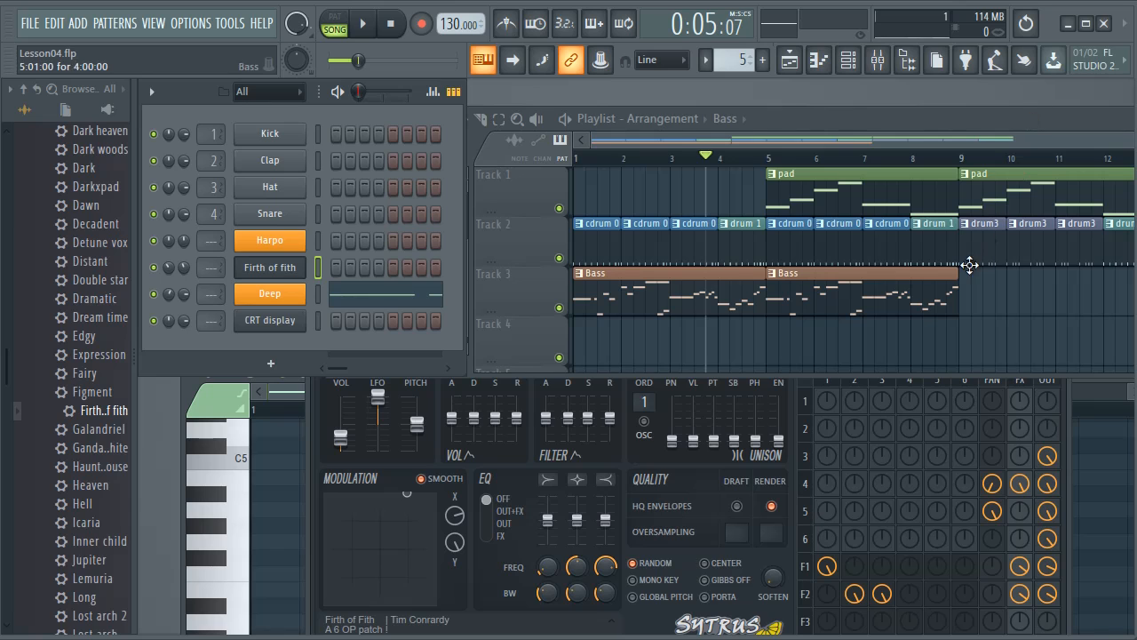
- Look through the Sytrus Pad presets from Above clouds to Vangelis for other suitable sounds
{"action": "scroll", "coordinate": [98, 356], "scroll_direction": "up", "scroll_amount": 12}
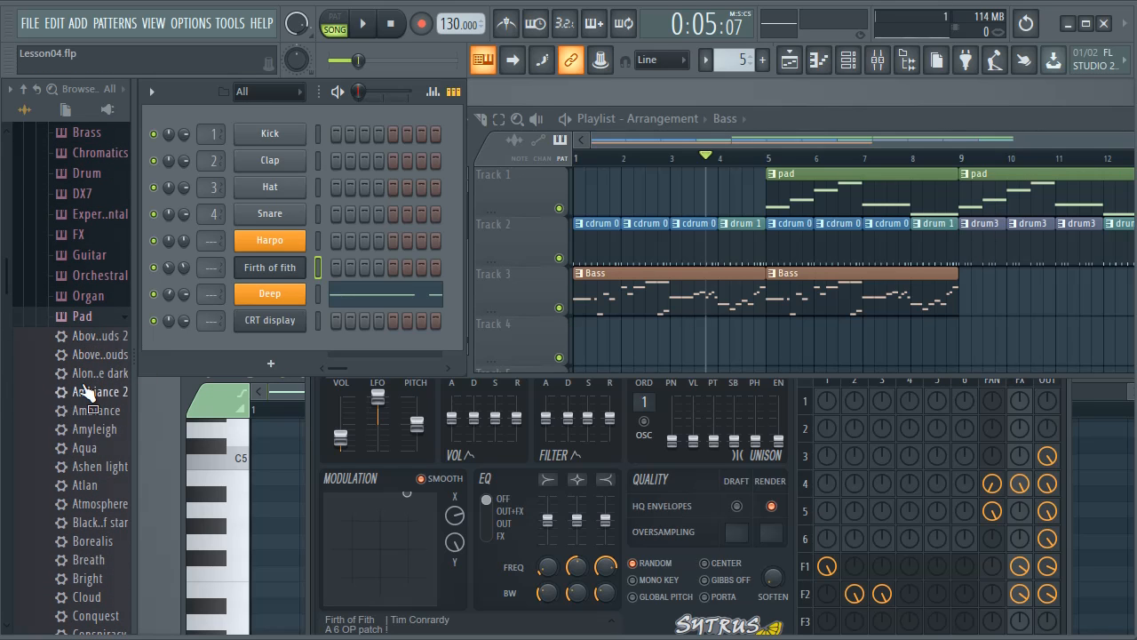
{"action": "scroll", "coordinate": [89, 391], "scroll_direction": "down", "scroll_amount": 20}
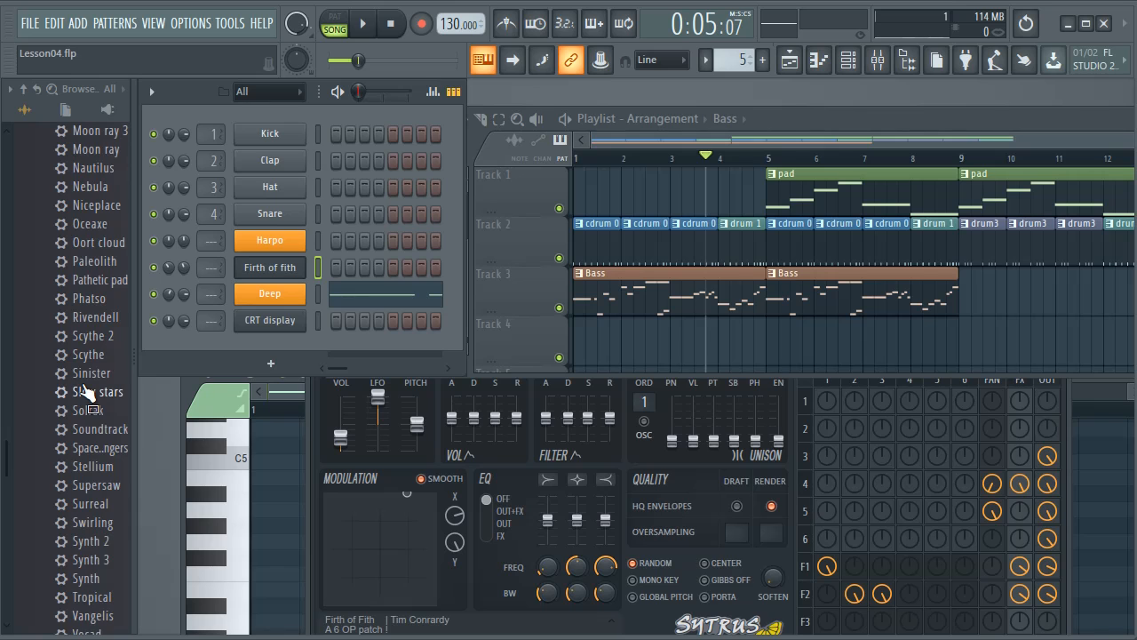
{"action": "scroll", "coordinate": [89, 392], "scroll_direction": "down", "scroll_amount": 5}
{"action": "scroll", "coordinate": [88, 392], "scroll_direction": "up", "scroll_amount": 12}
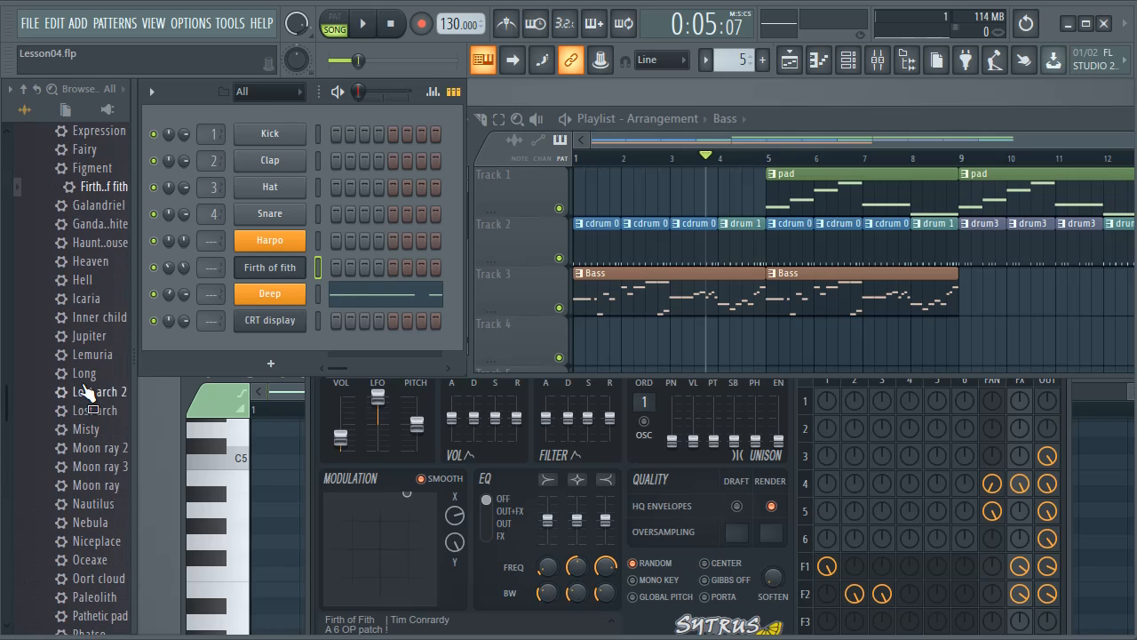
{"action": "scroll", "coordinate": [89, 392], "scroll_direction": "up", "scroll_amount": 12}
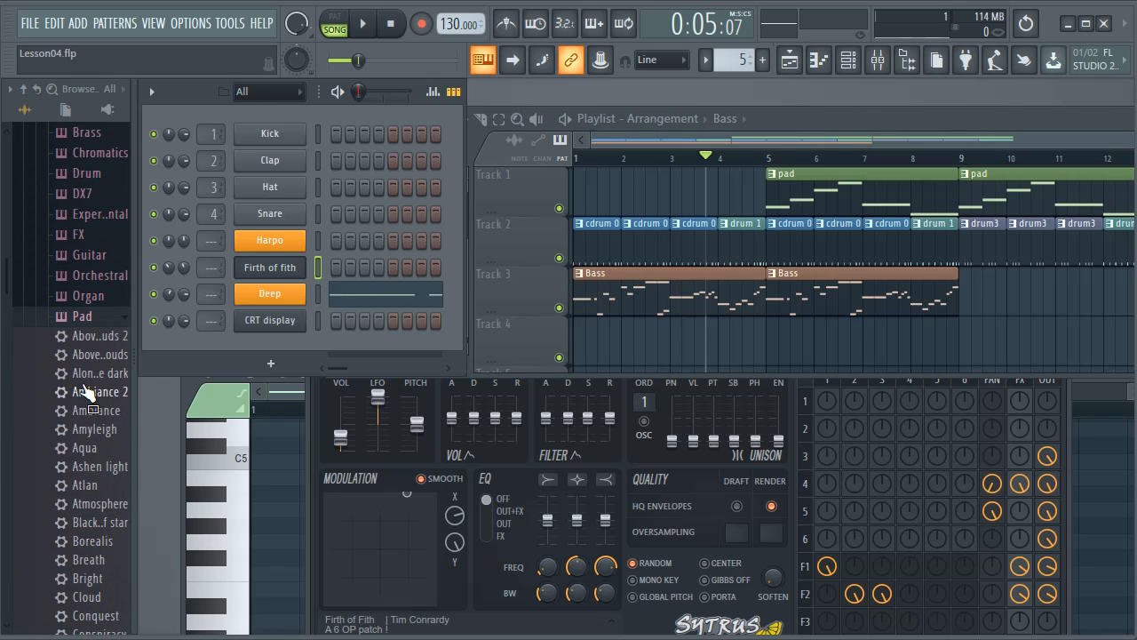
{"action": "scroll", "coordinate": [89, 392], "scroll_direction": "down", "scroll_amount": 8}
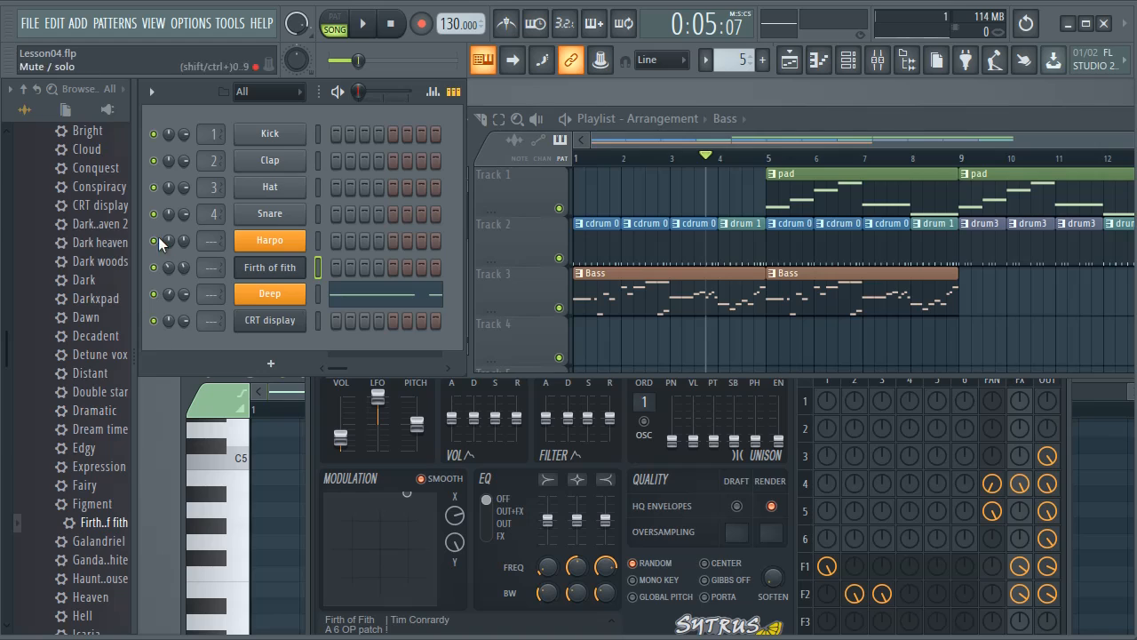